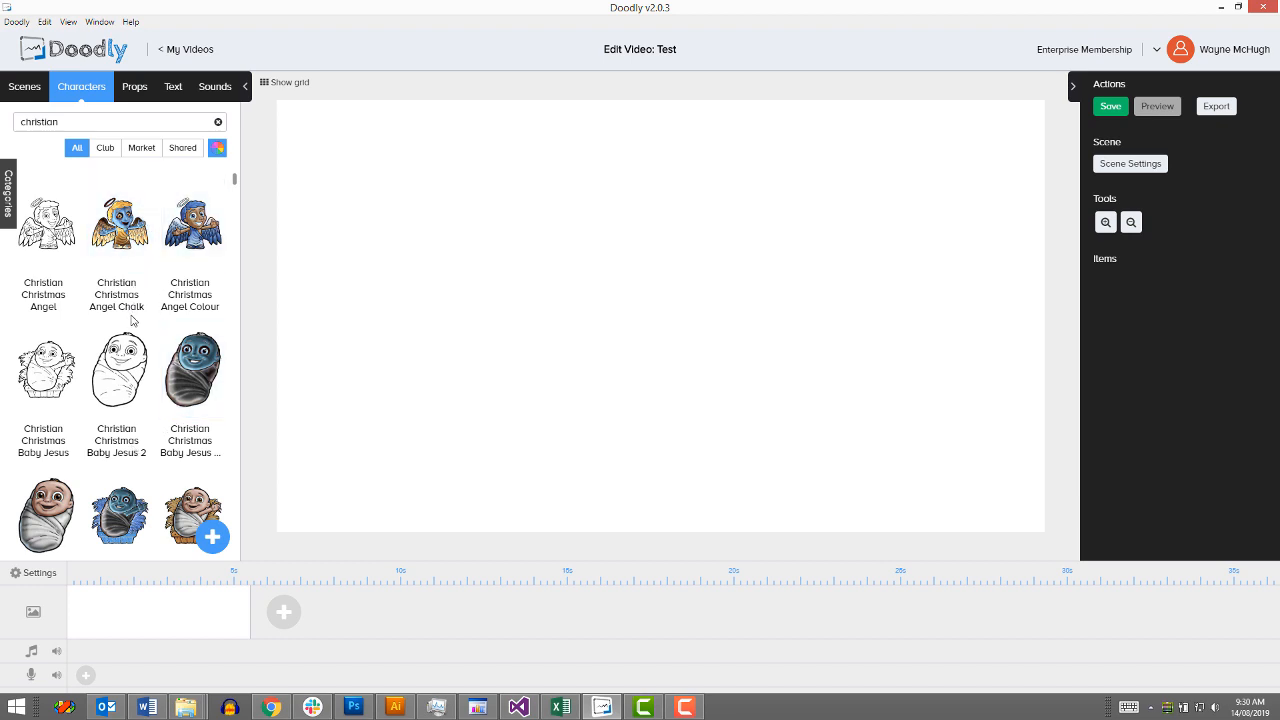
Set the video style to Green Chalkboard in the video settings
left_click(40, 573)
left_click(447, 418)
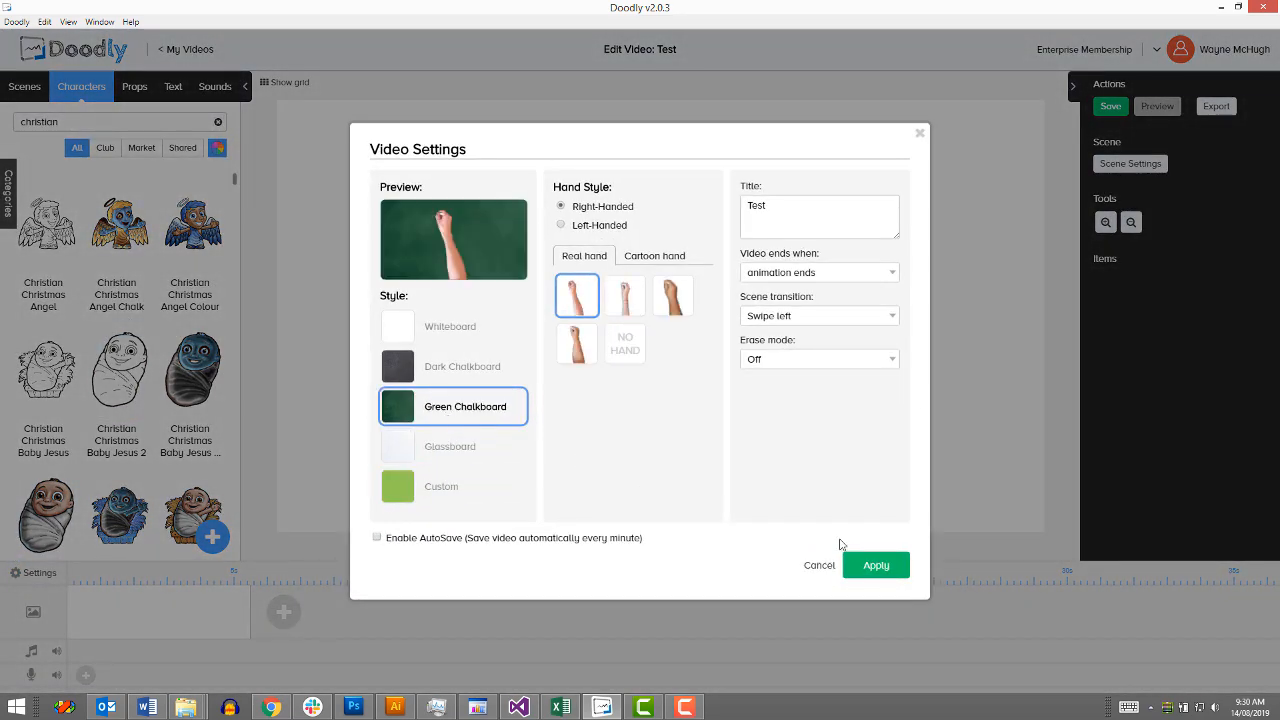
left_click(876, 566)
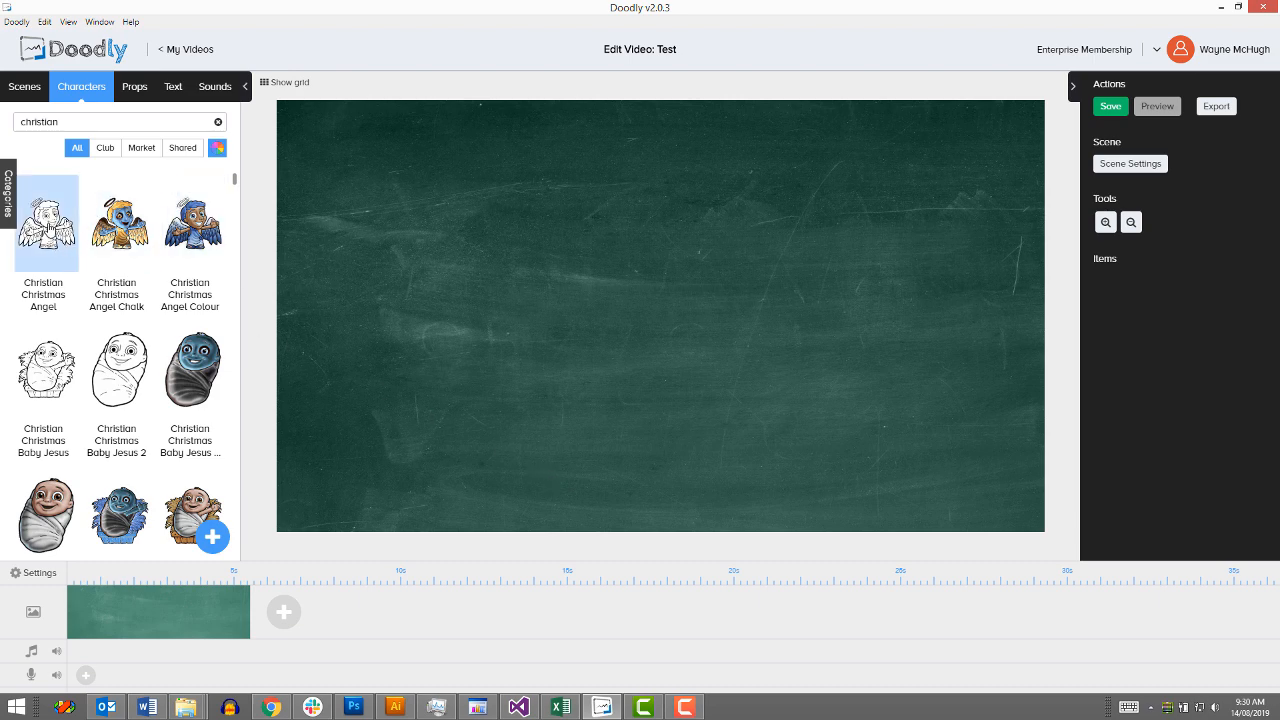
Add the outline Christian Christmas Angel to the scene, invert it and move it to the left half of the chalkboard
left_click(50, 228)
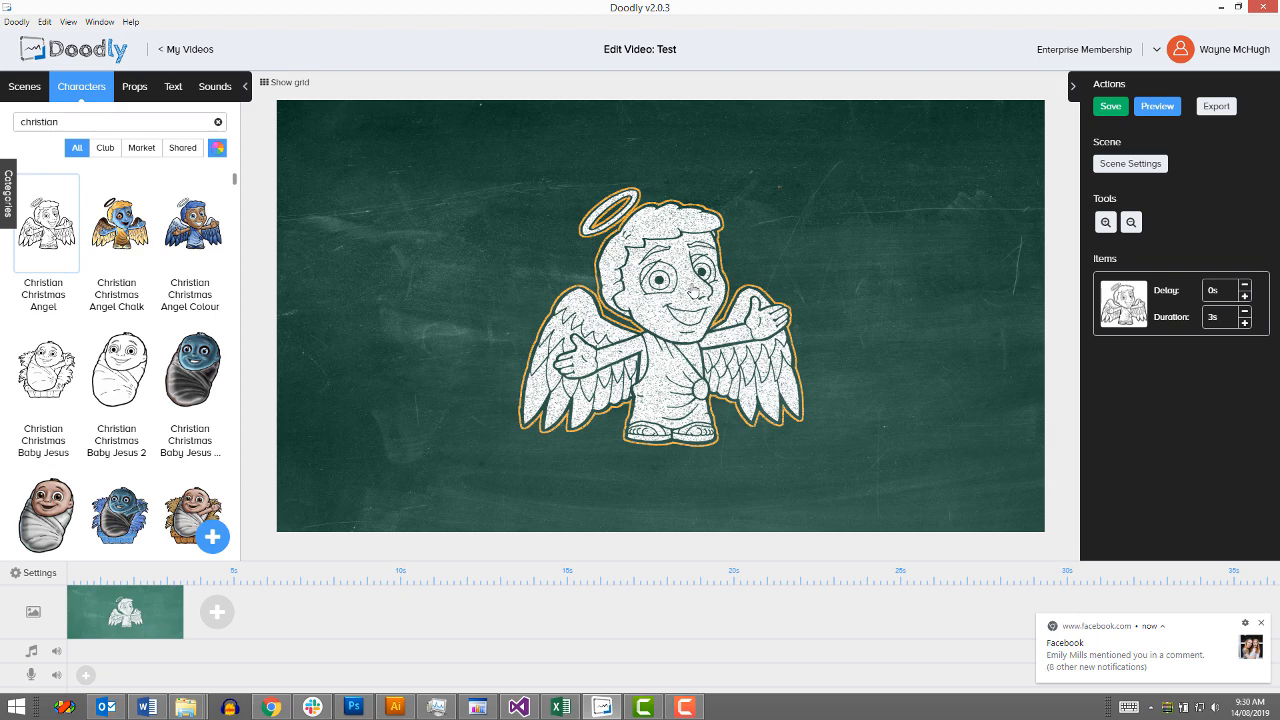
left_click(696, 284)
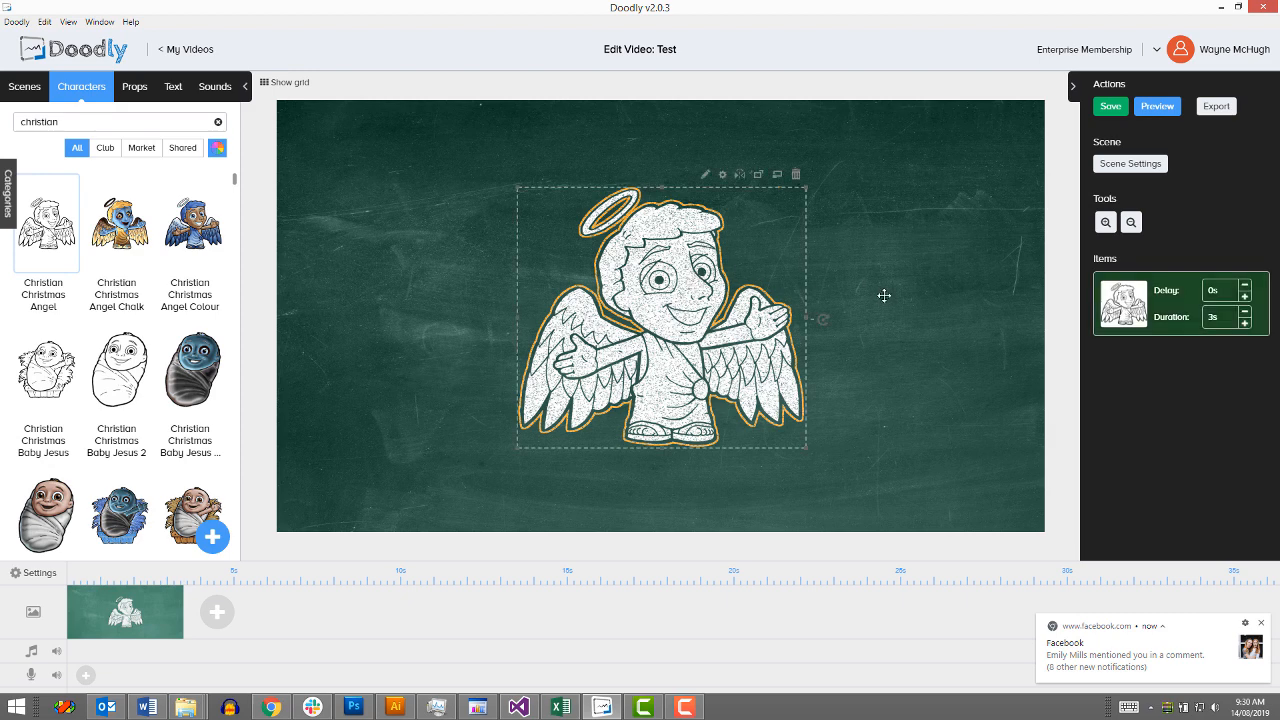
left_click(724, 177)
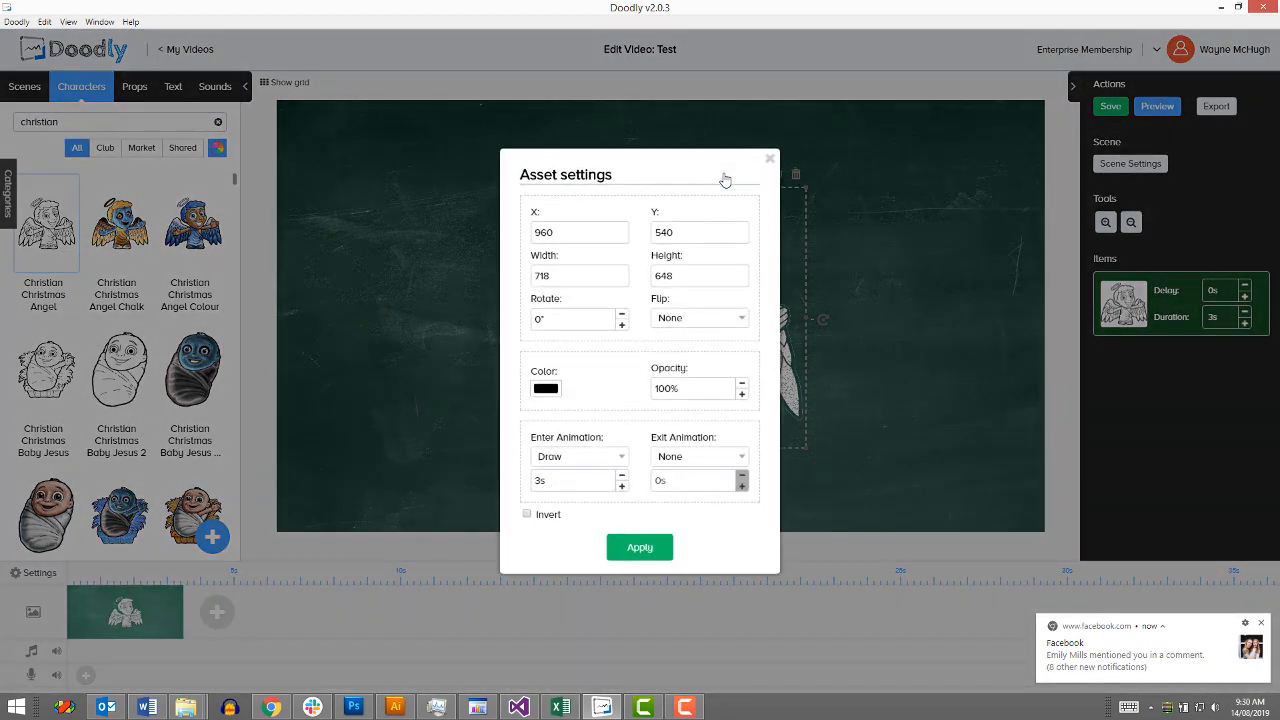
left_click(527, 515)
left_click(639, 549)
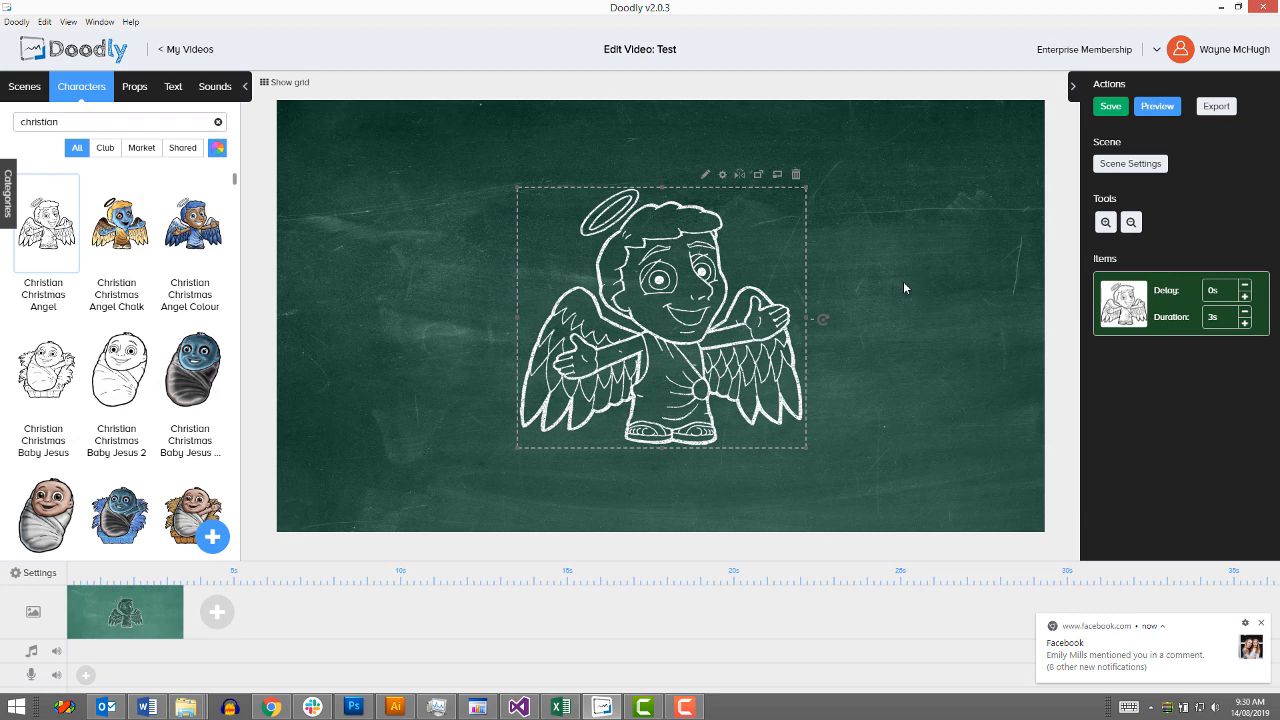
left_click_drag(679, 314, 480, 301)
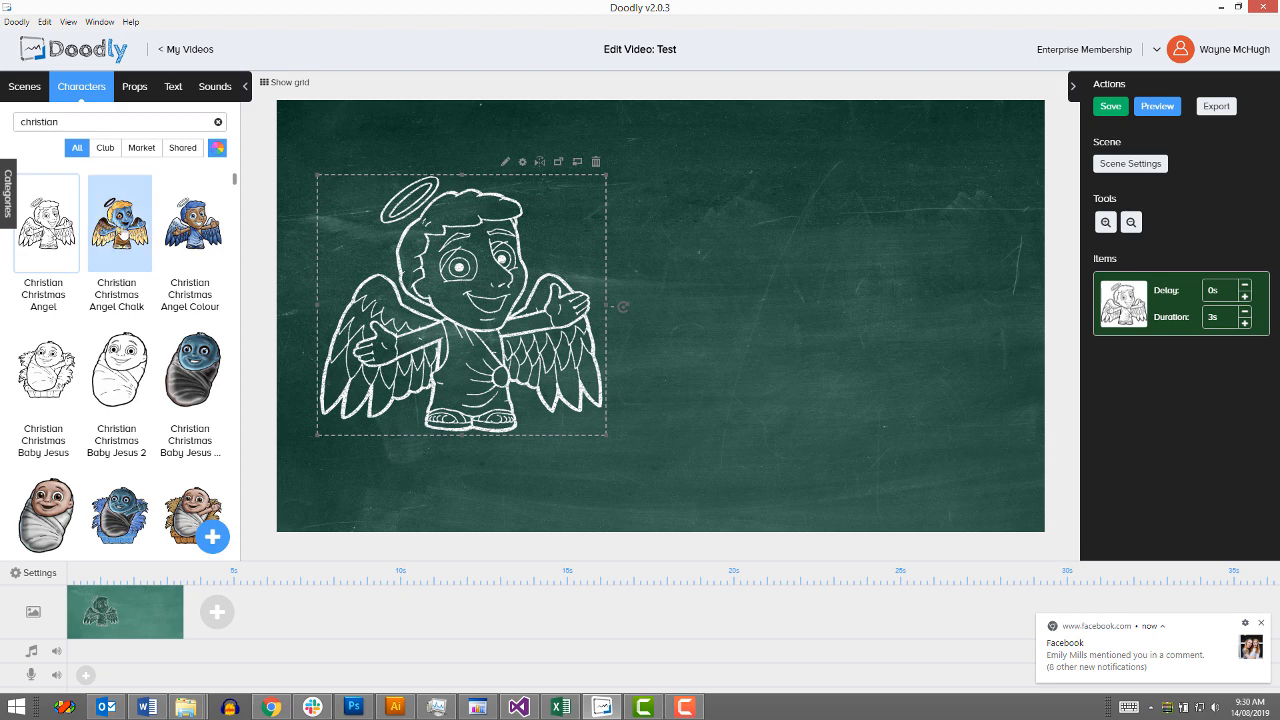
Add the Christian Christmas Angel Chalk character beside the outline angel and invert its colors
left_click(119, 223)
left_click_drag(727, 324, 791, 325)
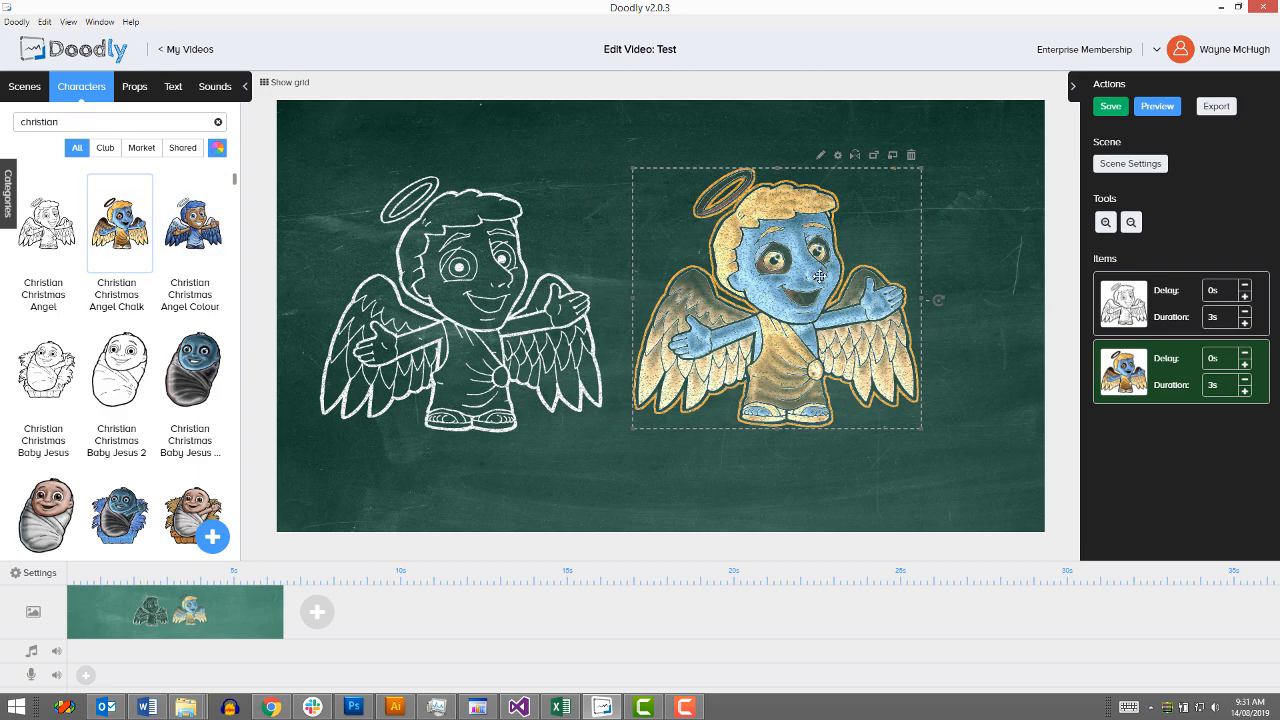
left_click(838, 156)
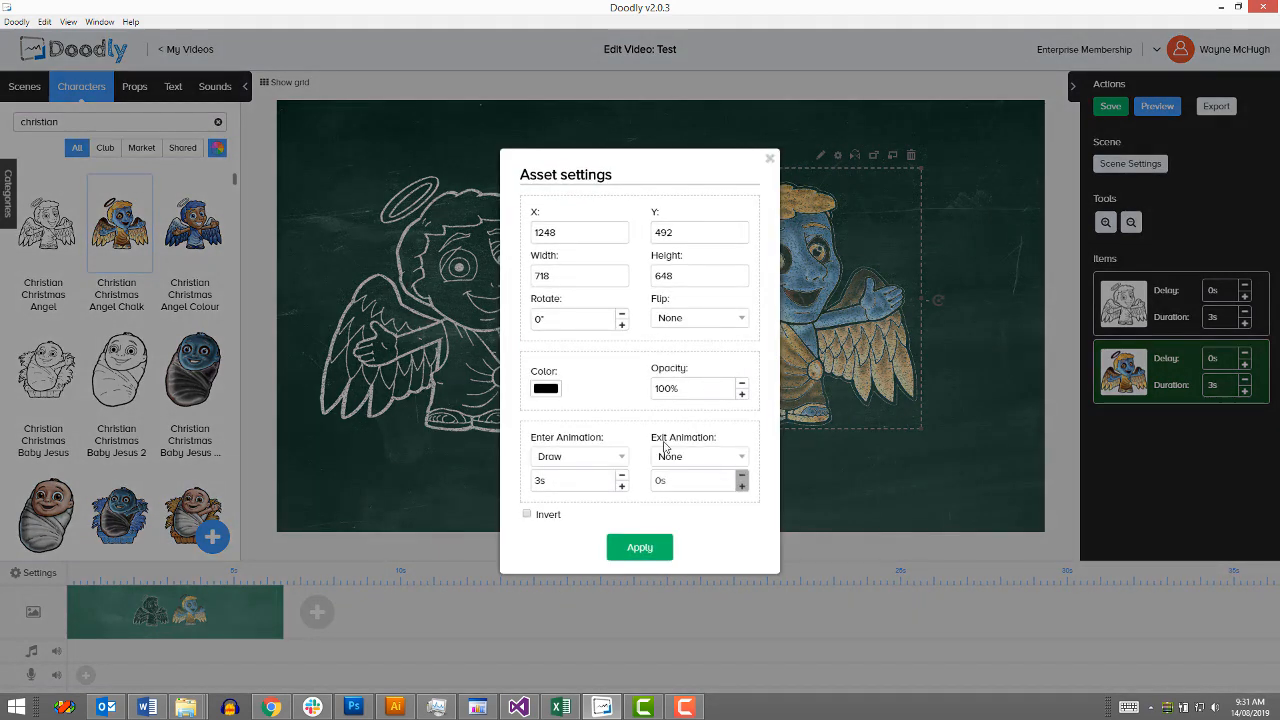
left_click(527, 514)
left_click(640, 546)
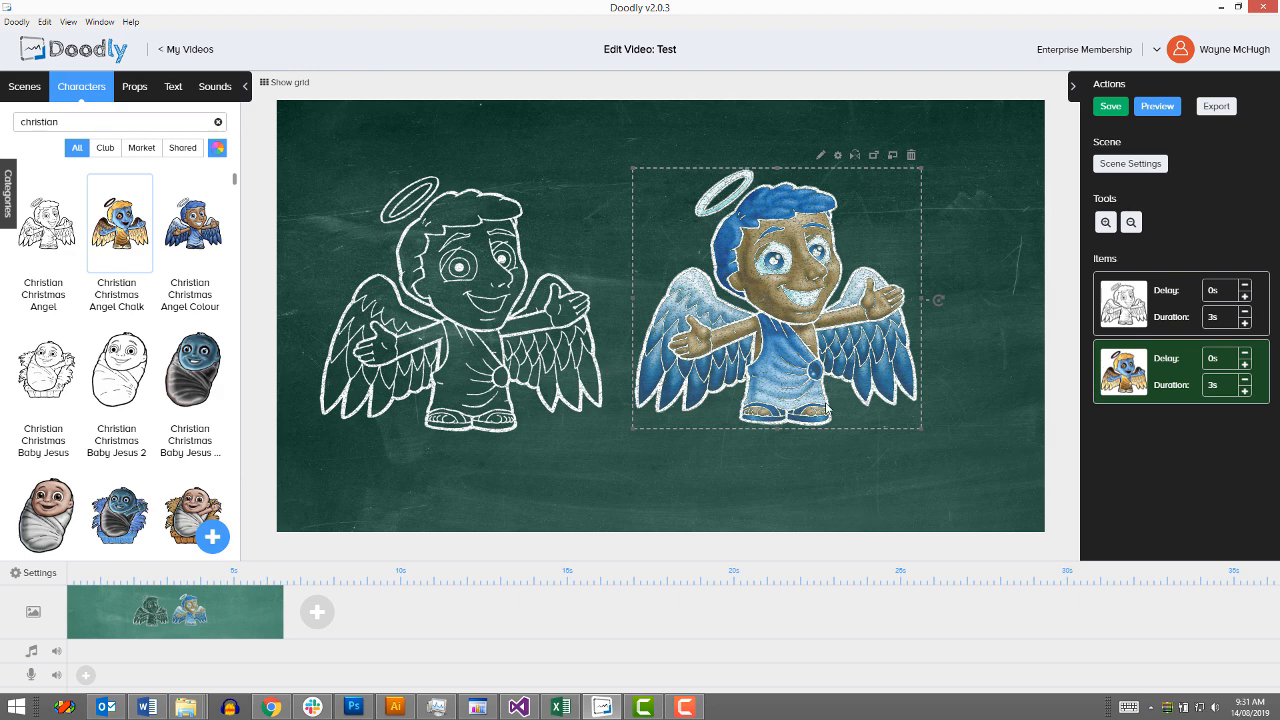
Move the chalk angel on top of the outline angel and check the outline angel's X and Y position in its asset settings
left_click_drag(787, 290, 470, 297)
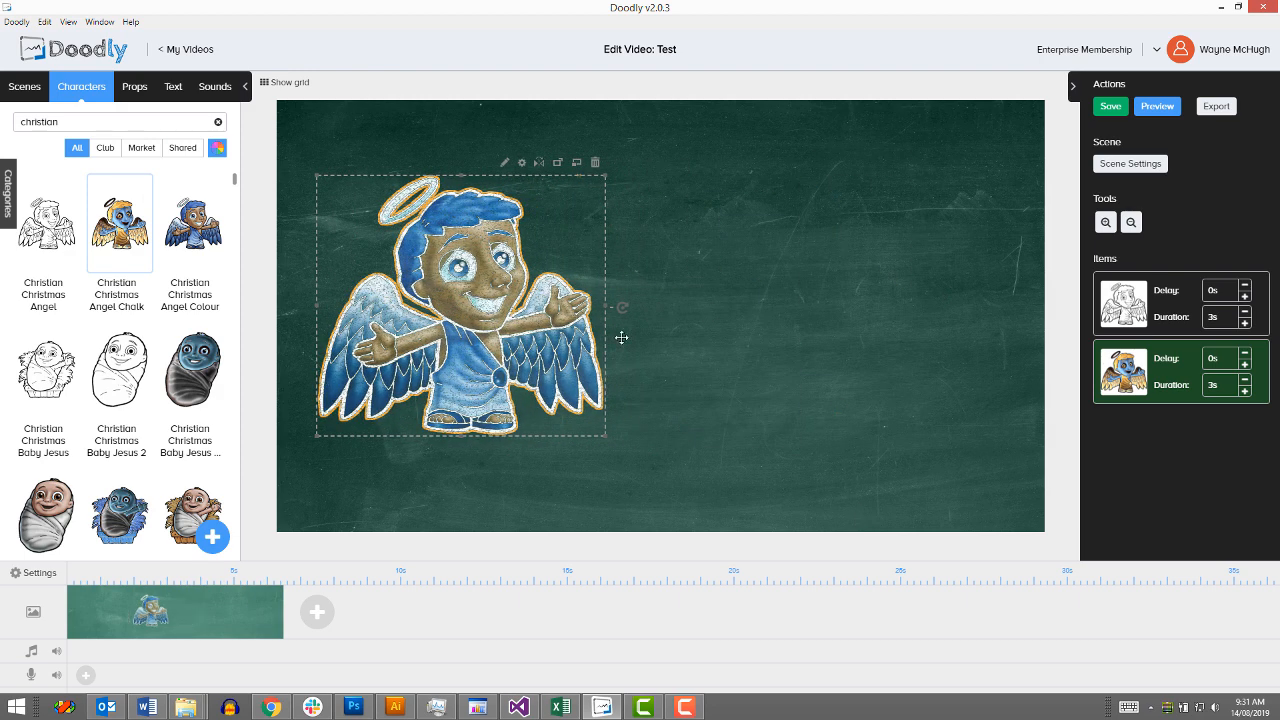
left_click(1178, 302)
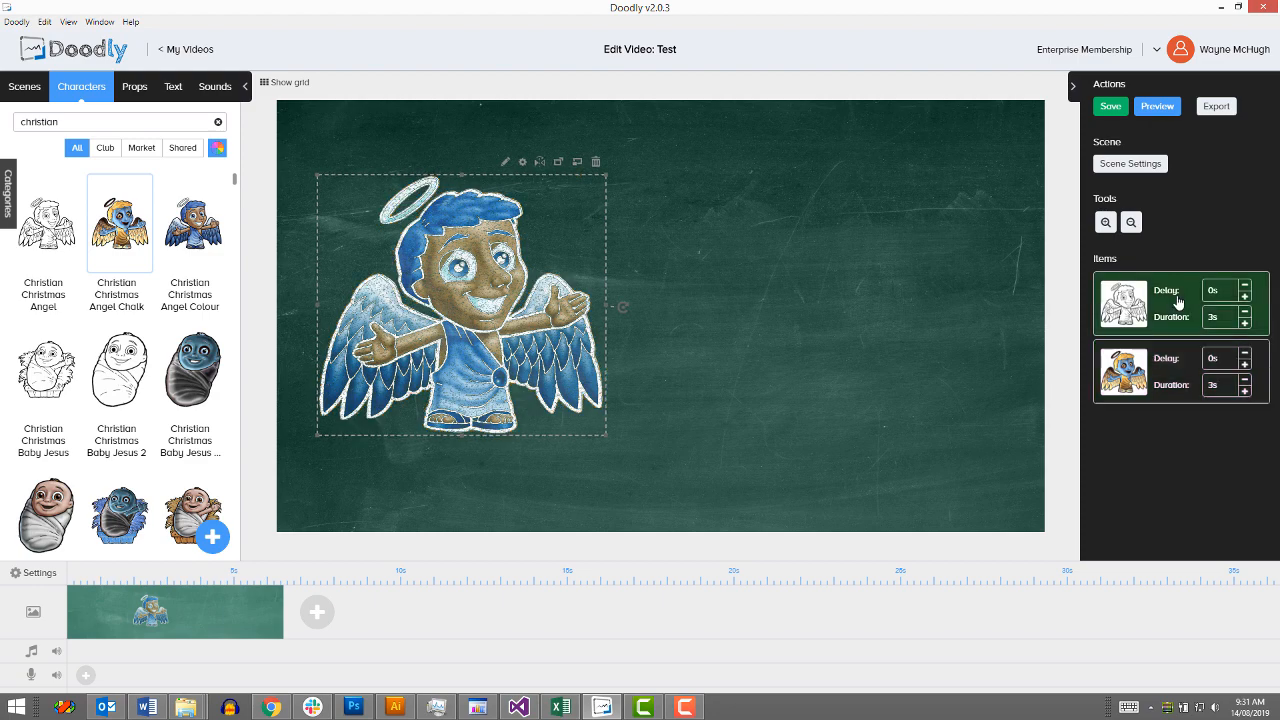
left_click(522, 161)
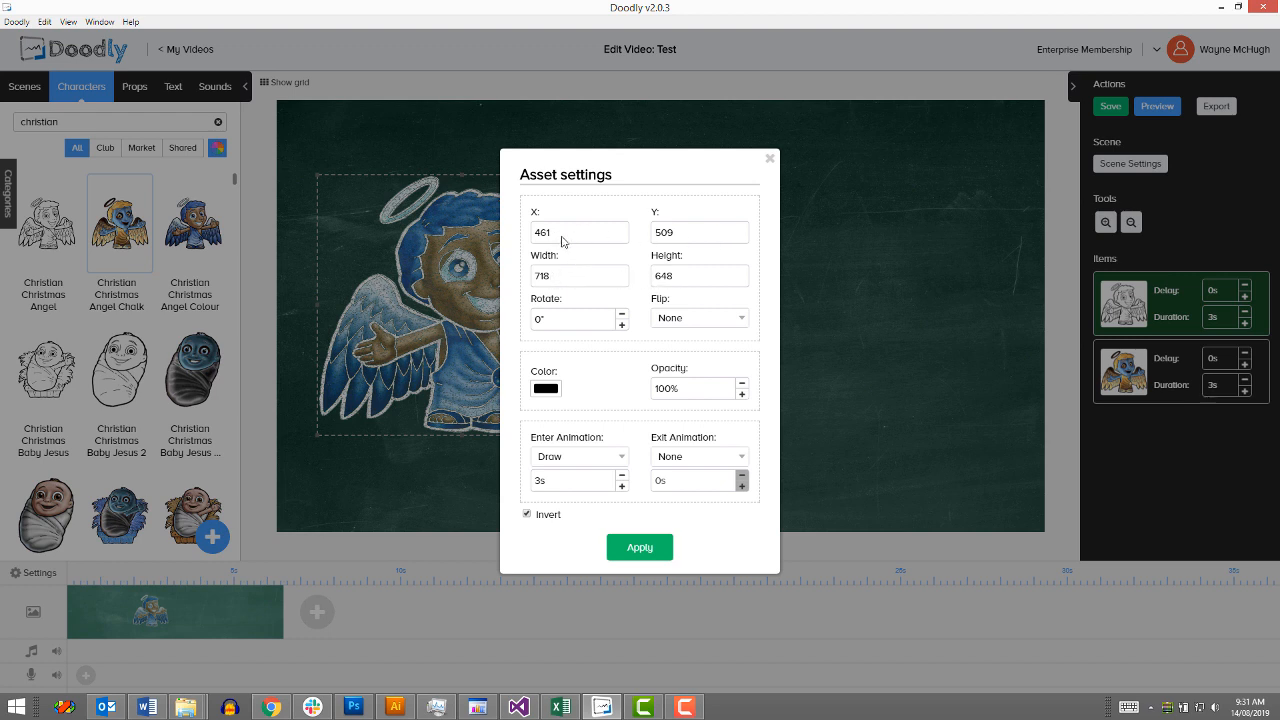
left_click(769, 158)
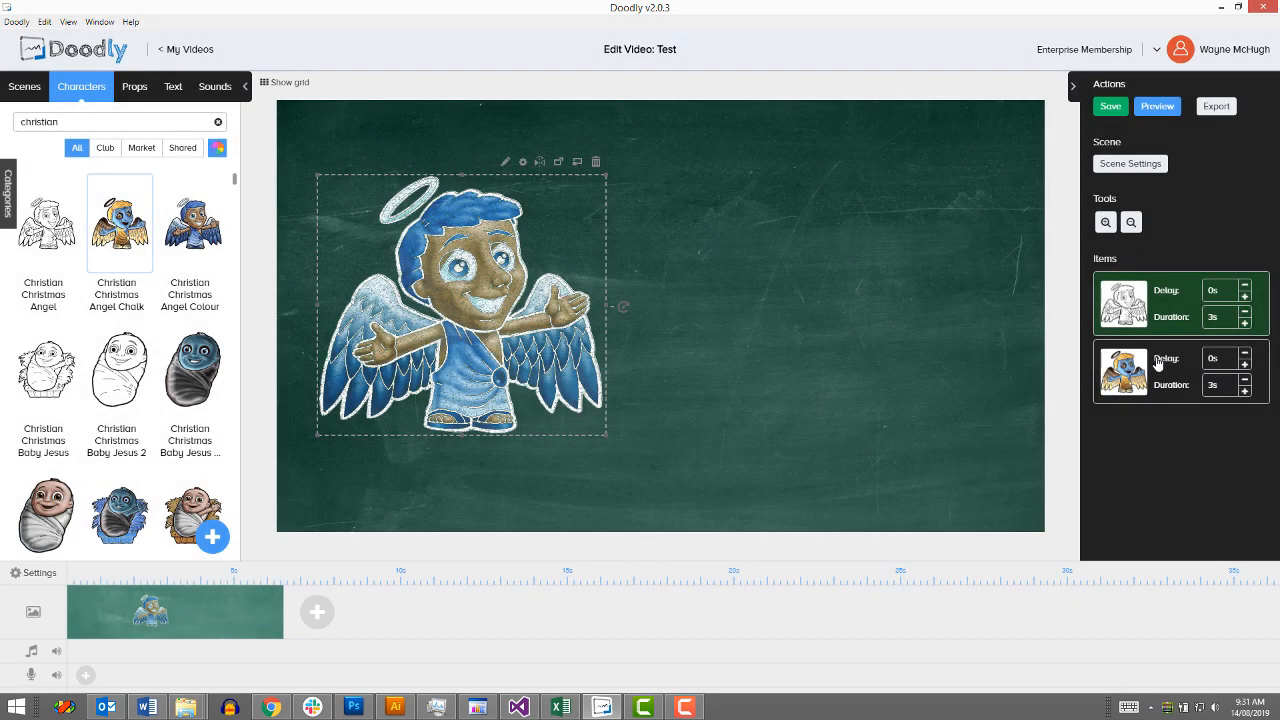
Set the chalk angel's position to X 461 and Y 509 so it aligns exactly with the outline angel
left_click(1160, 368)
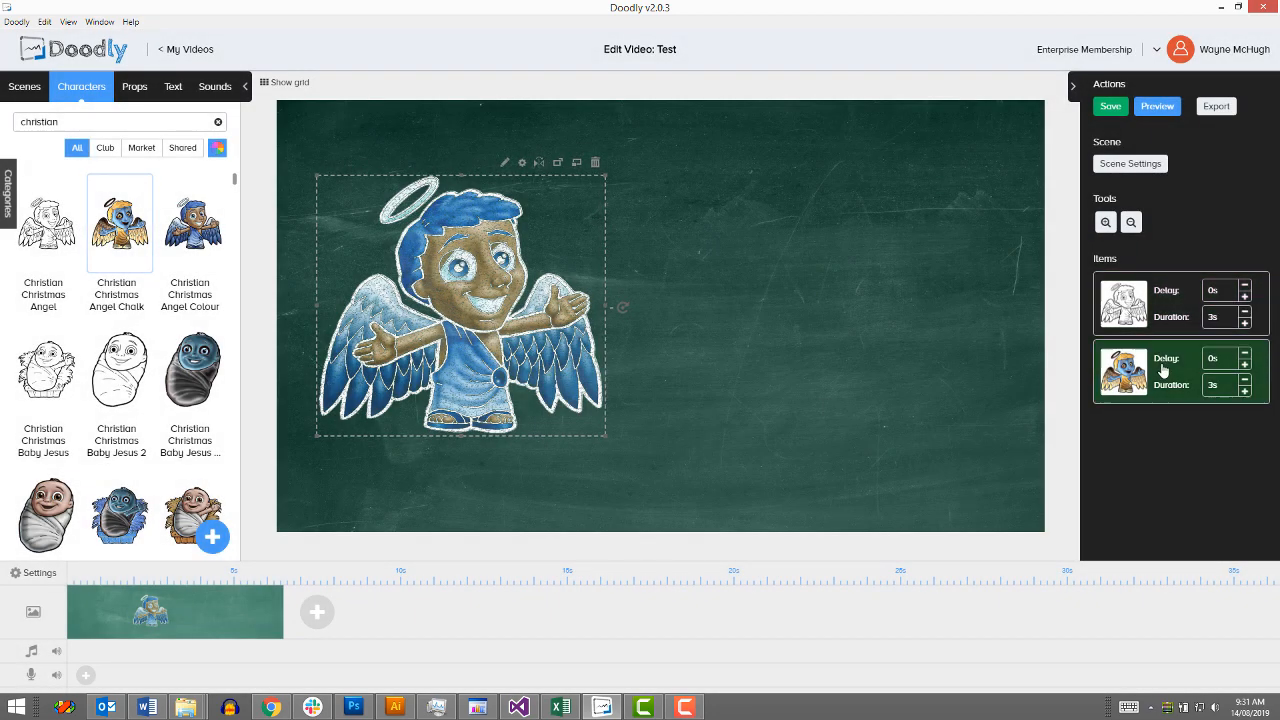
left_click(522, 163)
left_click_drag(557, 232, 541, 233)
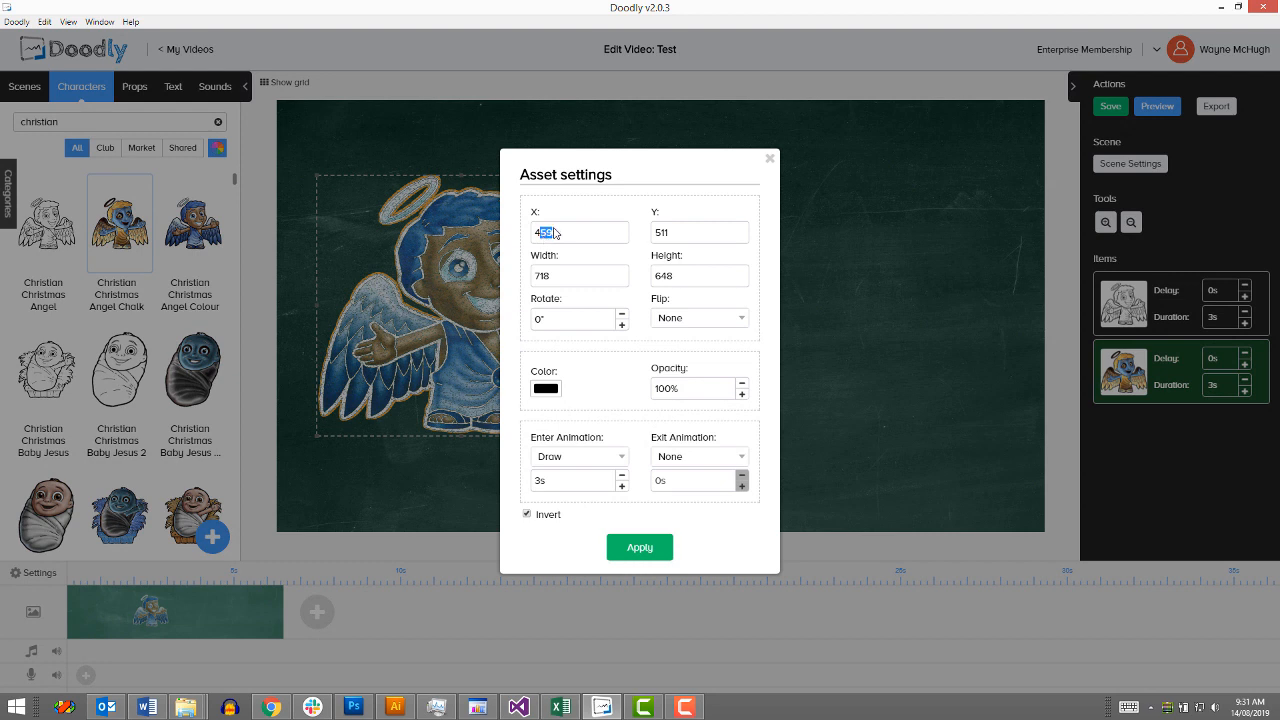
type("61")
left_click(673, 234)
left_click_drag(673, 234, 662, 236)
type("09")
left_click(640, 548)
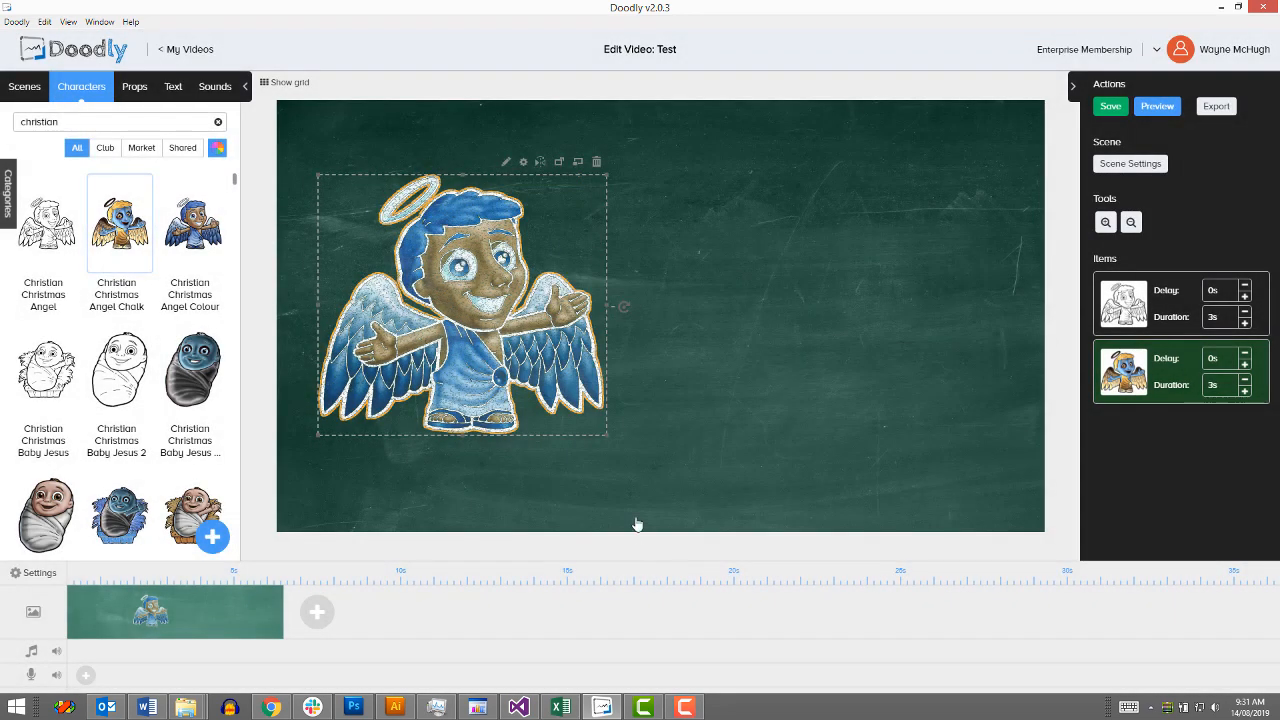
Select both angels together, enlarge them to nearly the height of the chalkboard and move them to its center
left_click_drag(1168, 313, 1165, 374)
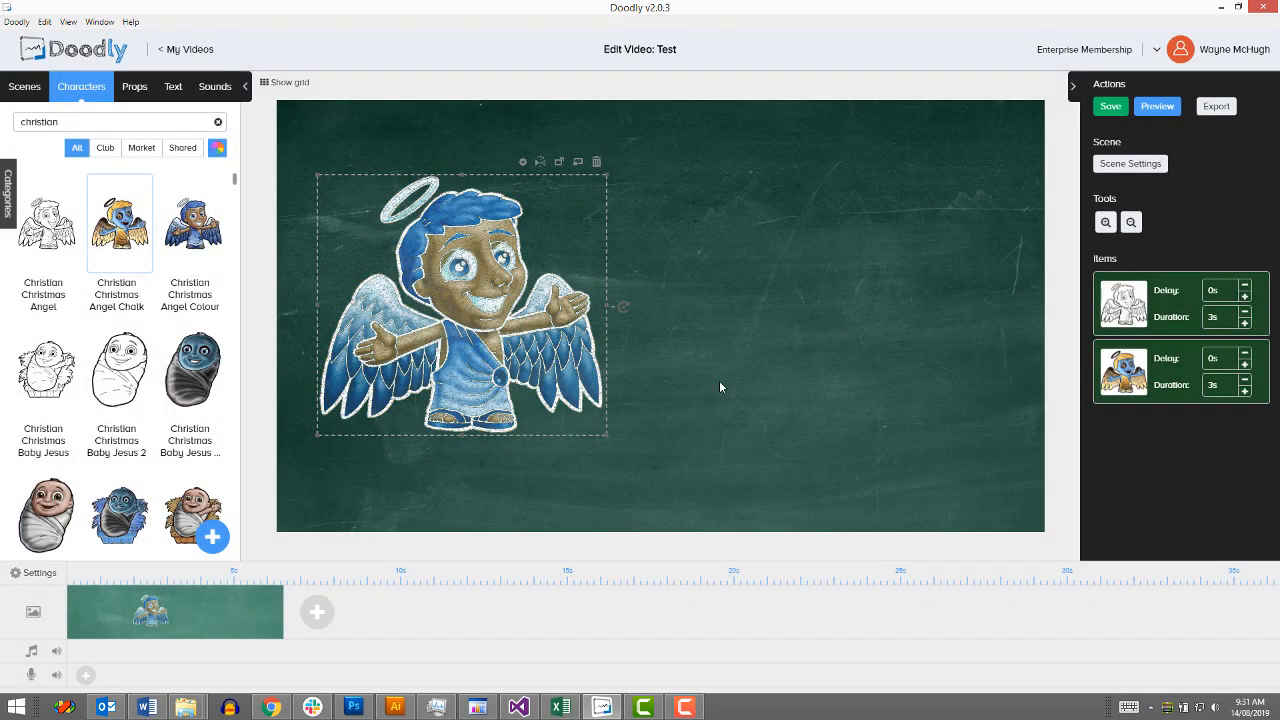
left_click_drag(512, 295, 522, 280)
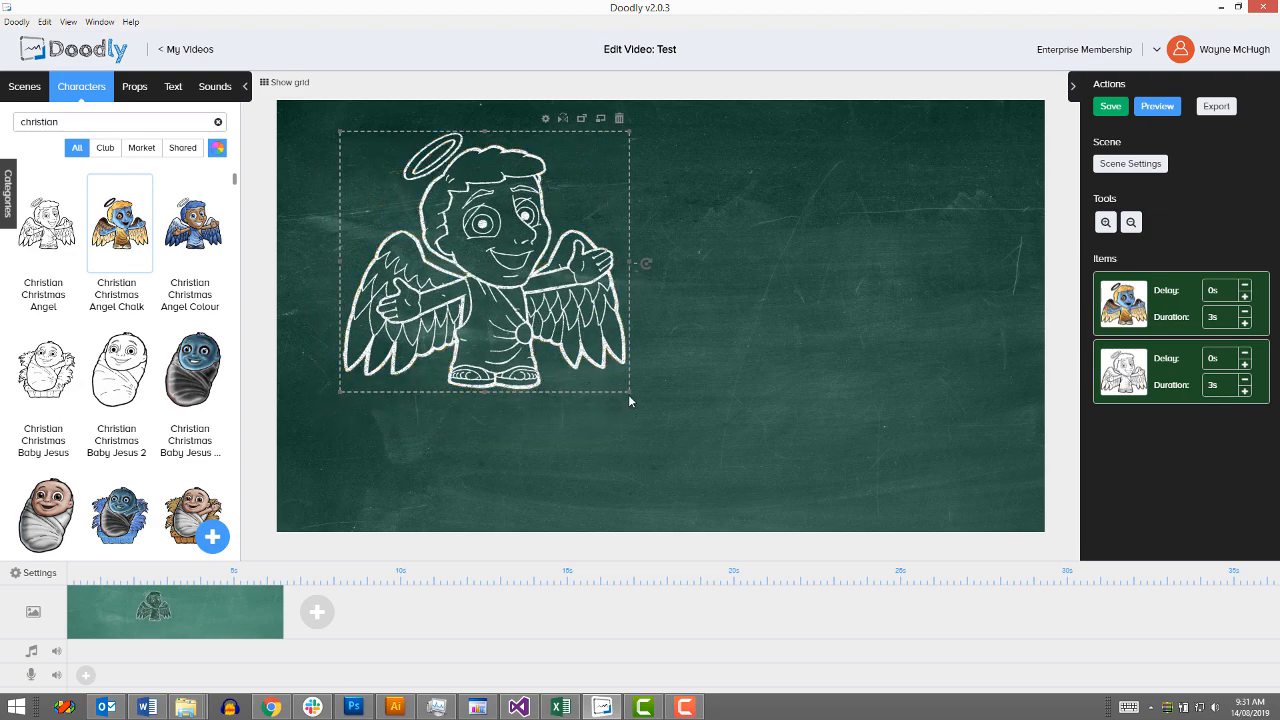
left_click_drag(630, 392, 633, 395)
left_click_drag(733, 449, 796, 486)
left_click_drag(545, 321, 664, 316)
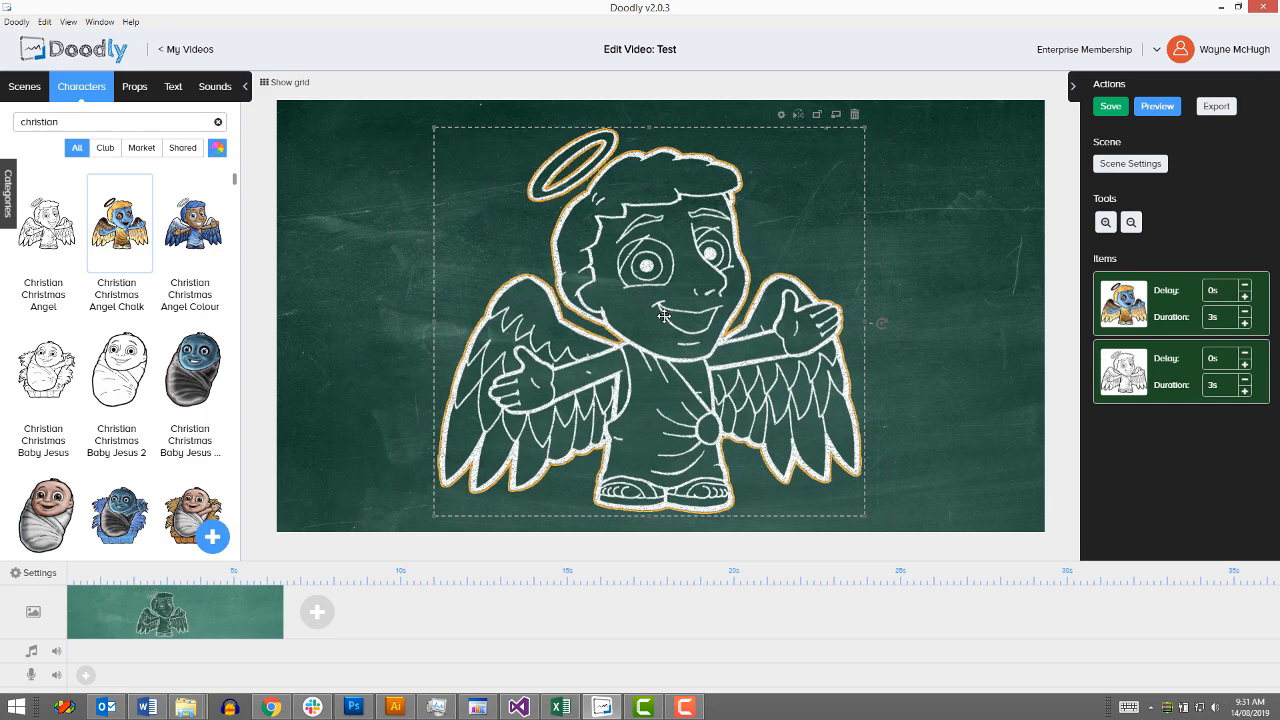
Place the outline angel ahead of the chalk angel in the item order and set the chalk angel's duration to 5 s
left_click(1172, 374)
mouse_move(1170, 381)
left_mouse_down()
mouse_move(1158, 308)
mouse_move(1155, 335)
left_mouse_up()
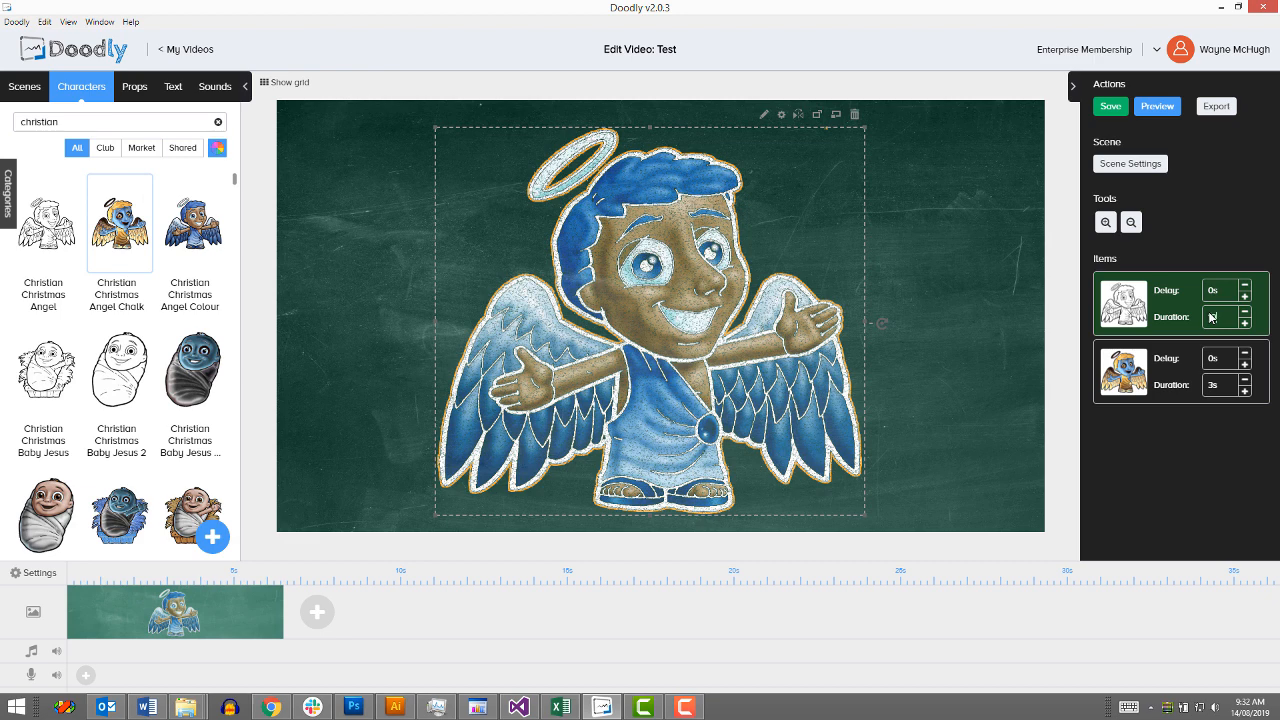
left_click(1218, 393)
type("5")
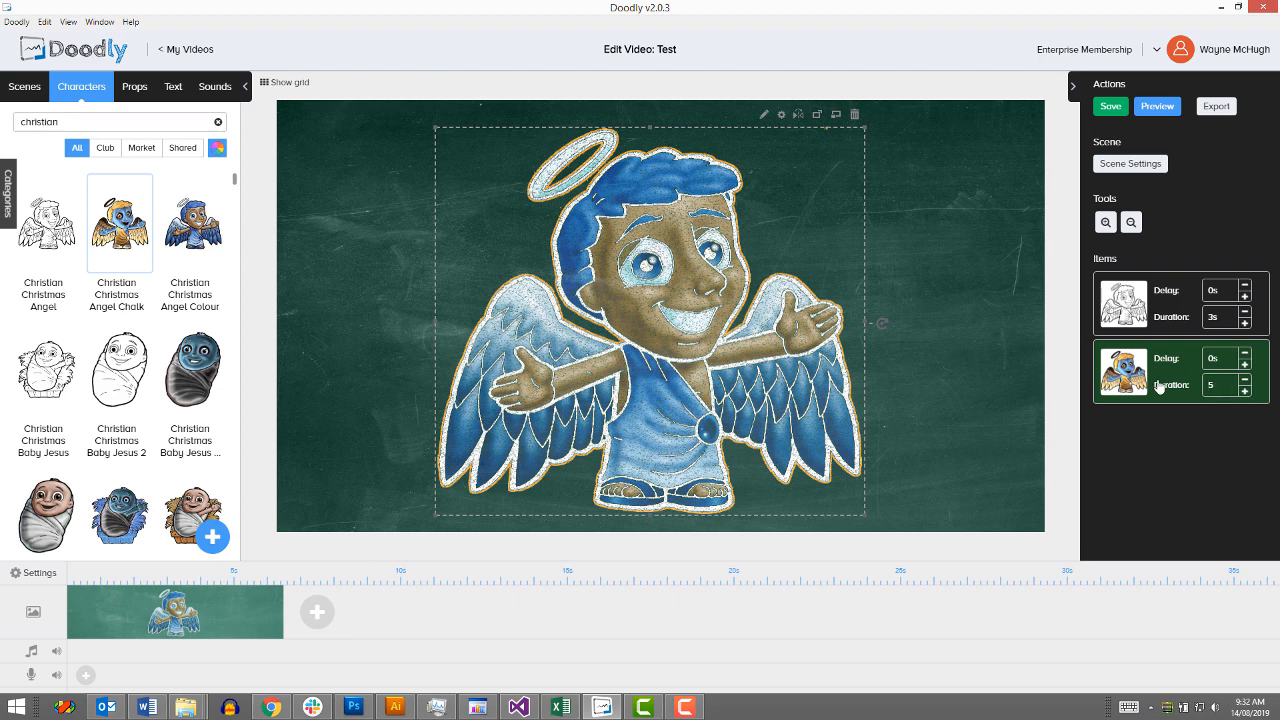
key("Return")
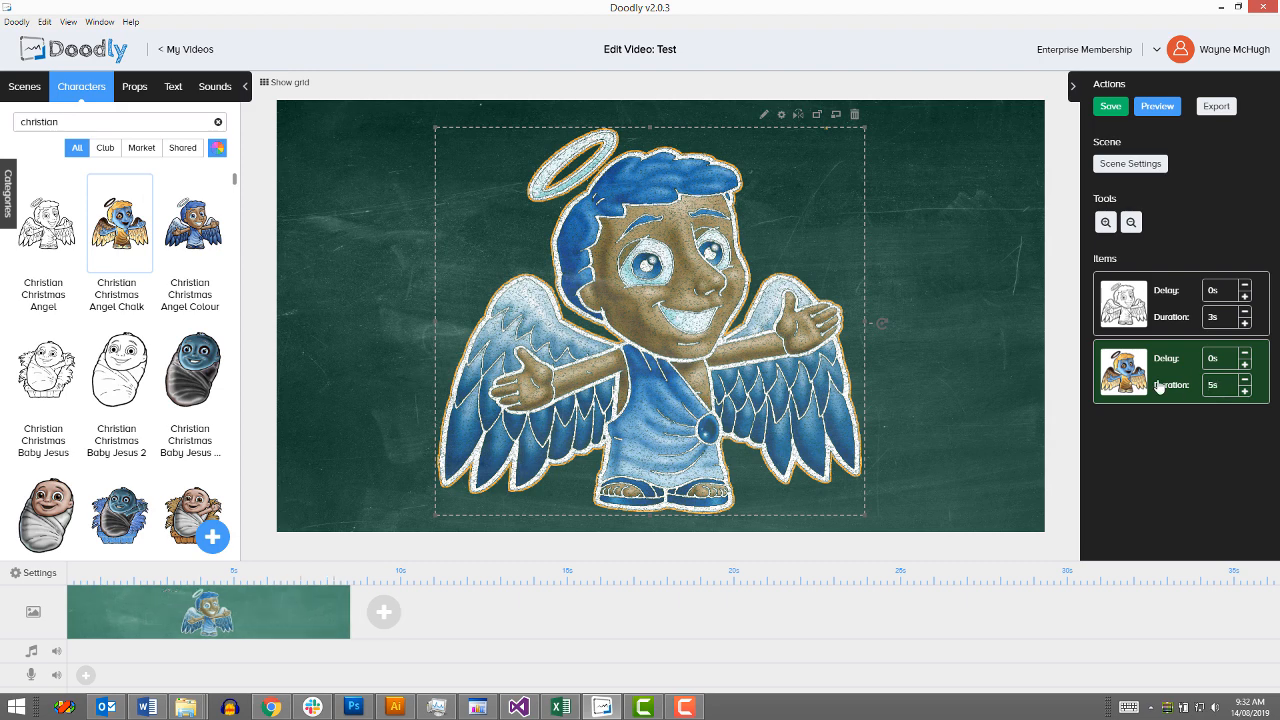
Preview the animation of the outline and chalk angels, and close the preview
left_click(1158, 106)
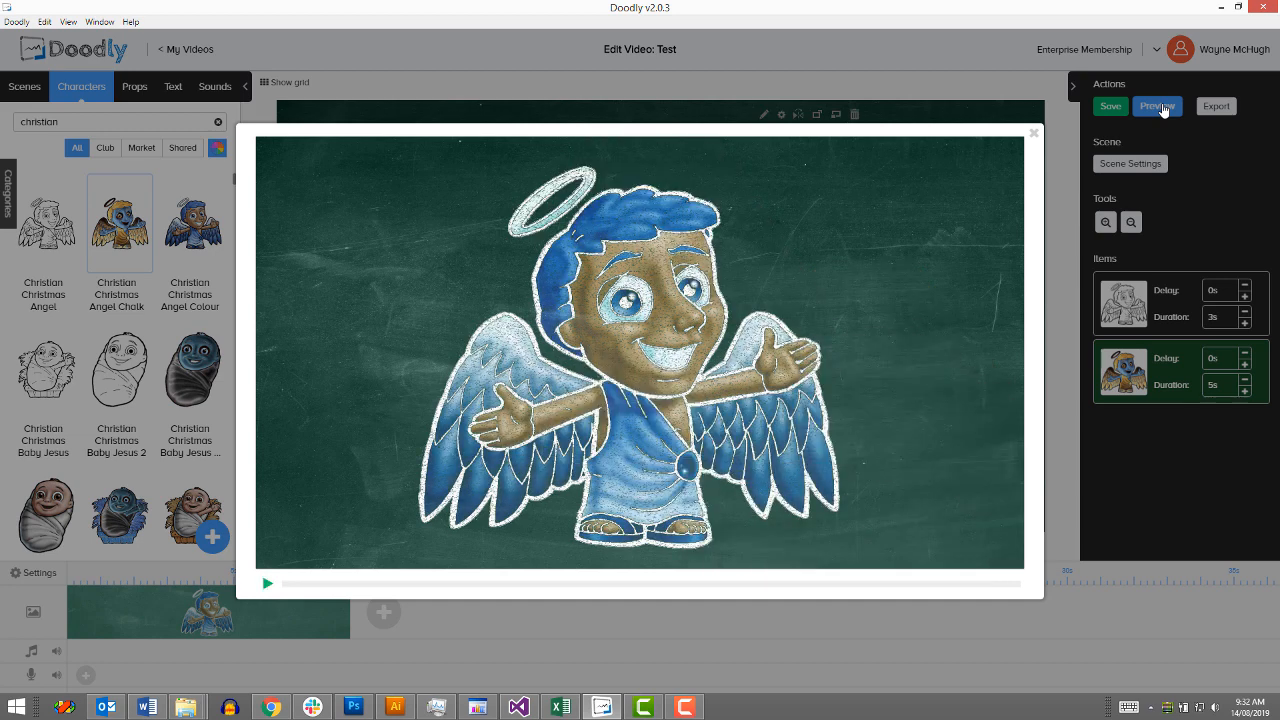
left_click(1034, 134)
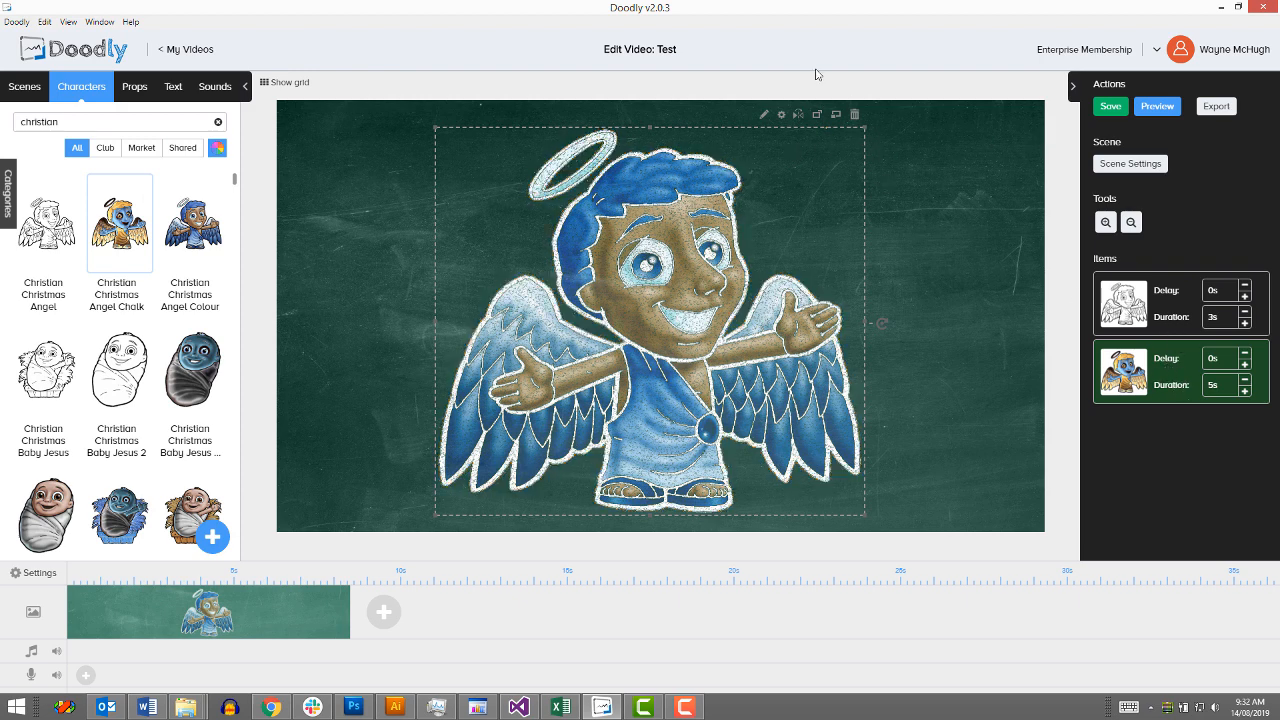
Delete both the chalk angel and the outline angel from the scene
left_click(855, 115)
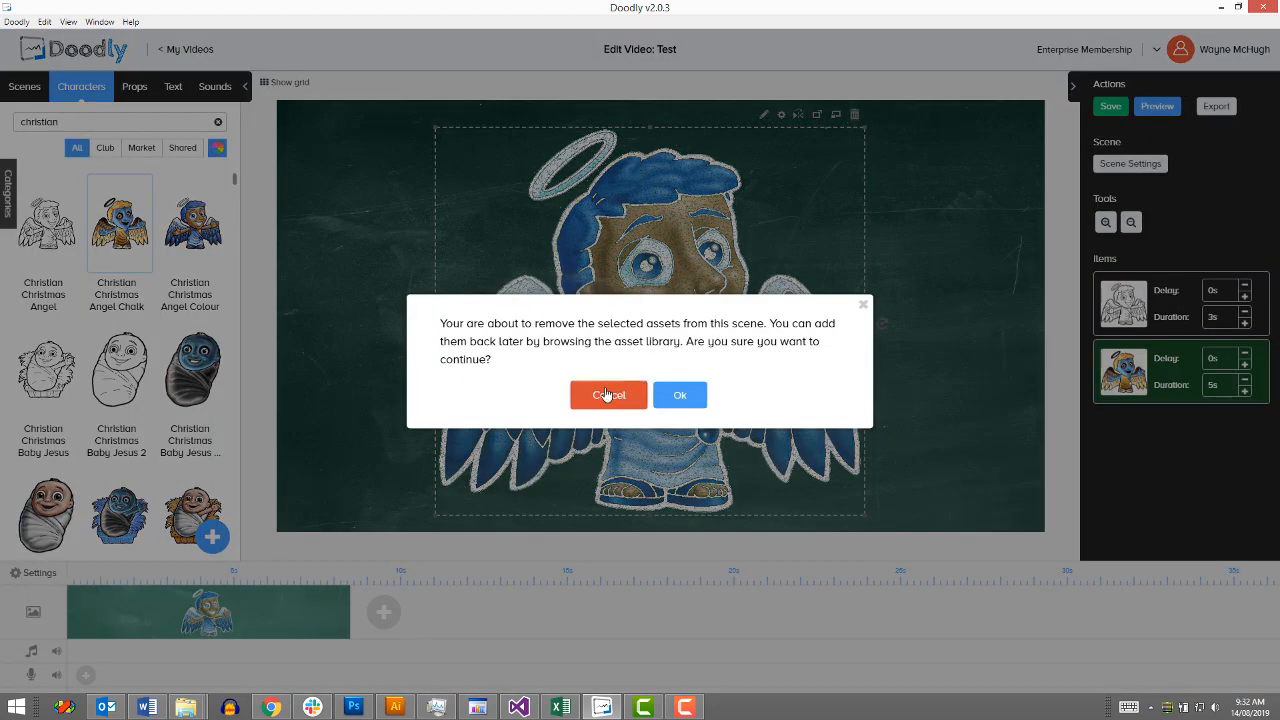
left_click(678, 396)
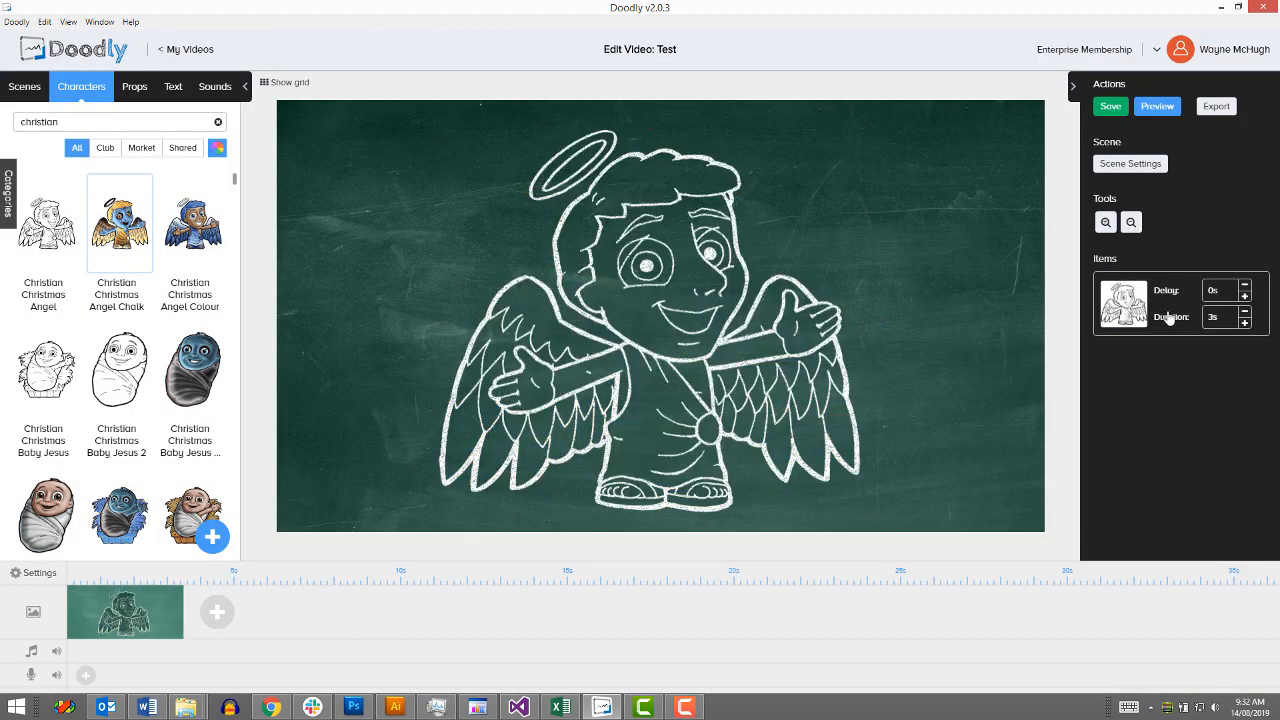
left_click(1116, 322)
left_click(855, 115)
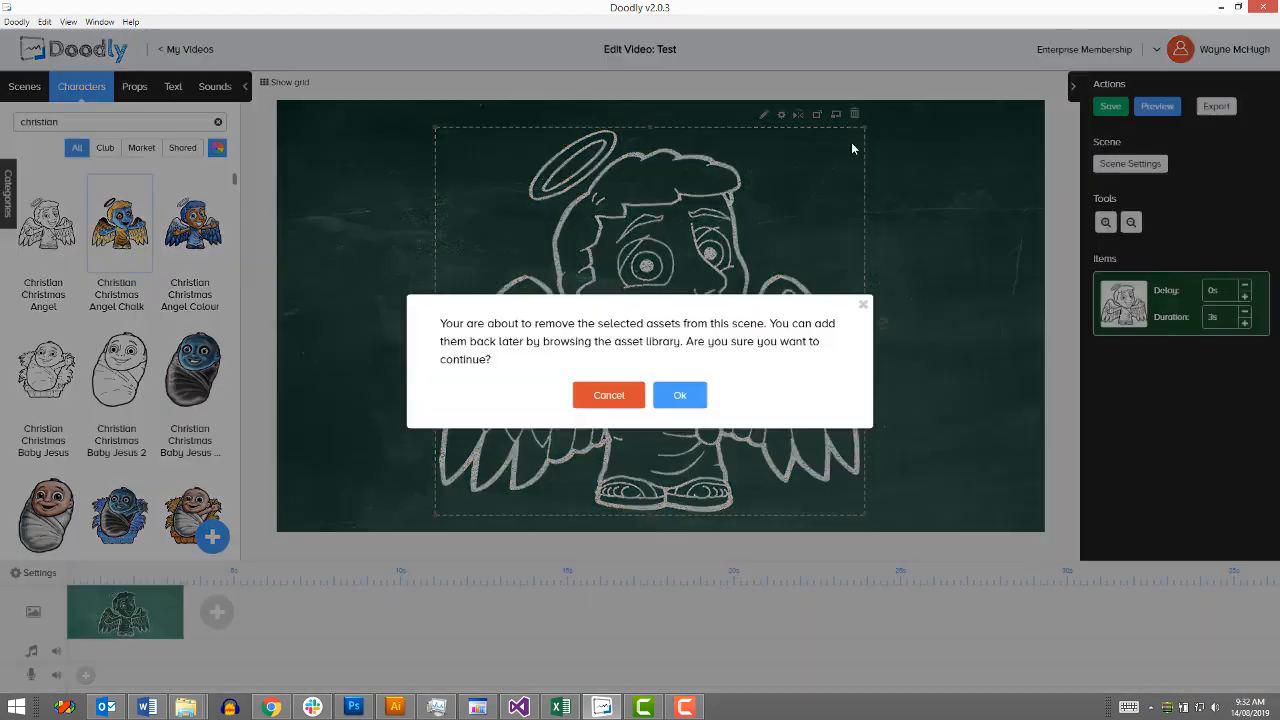
left_click(682, 393)
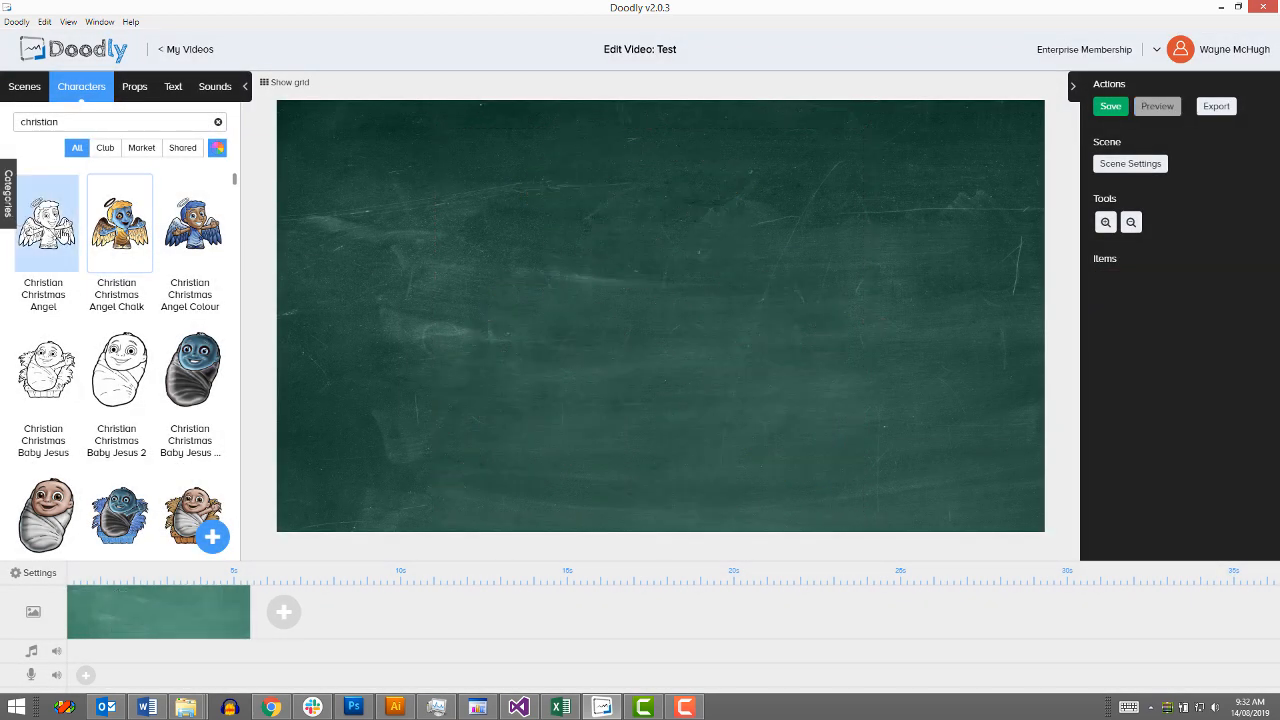
Add the outline Christian Christmas Angel to the empty scene, invert it and move it to the left half of the chalkboard
left_click(62, 237)
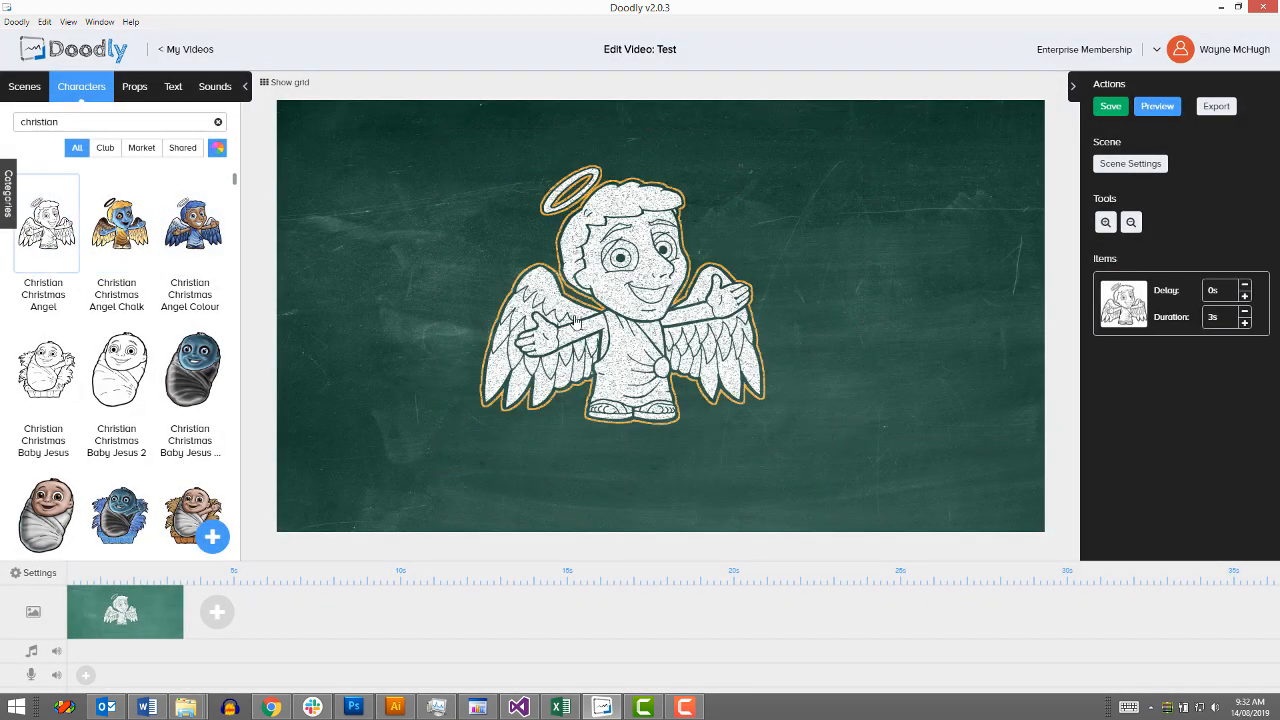
left_click(668, 170)
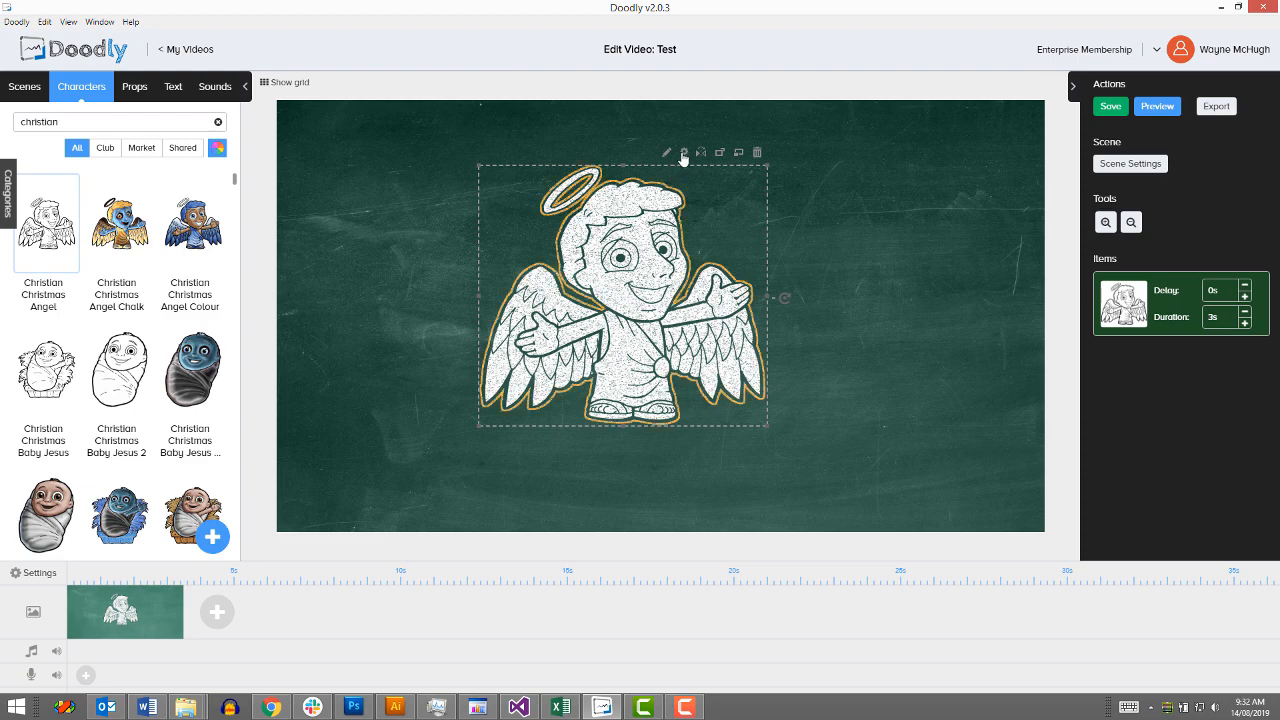
left_click(680, 152)
left_click(527, 514)
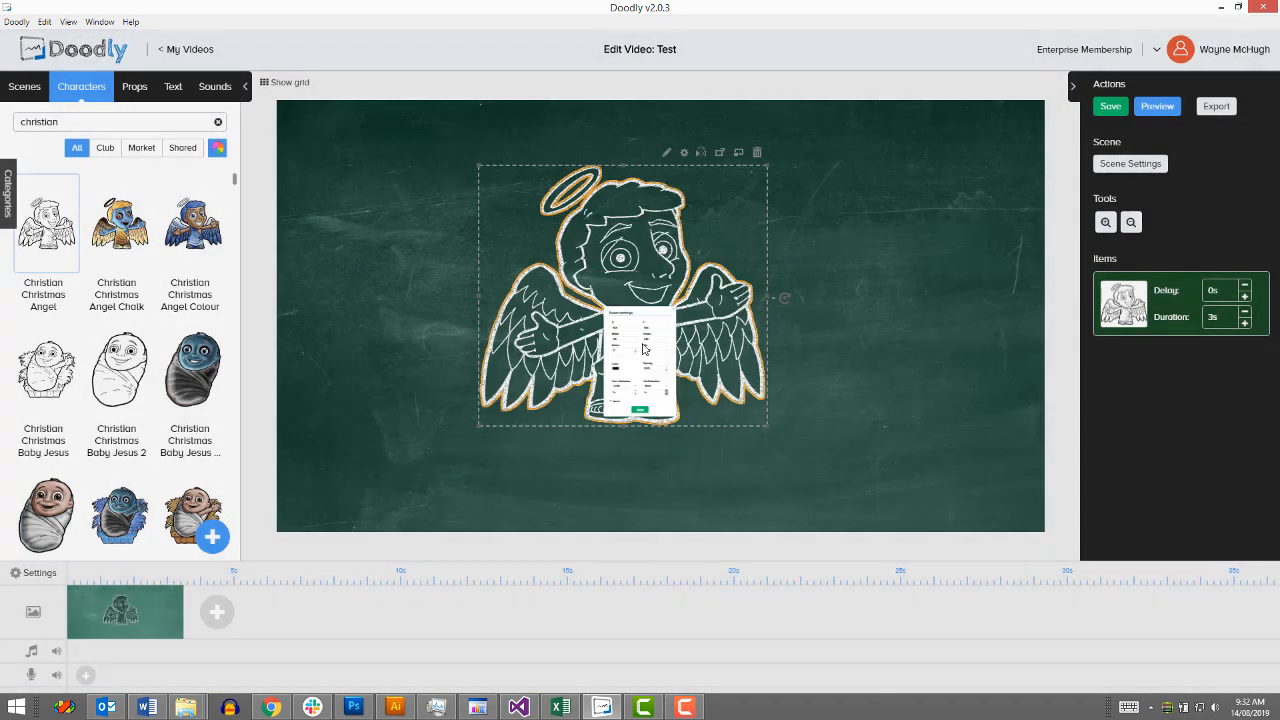
left_click_drag(653, 320, 495, 336)
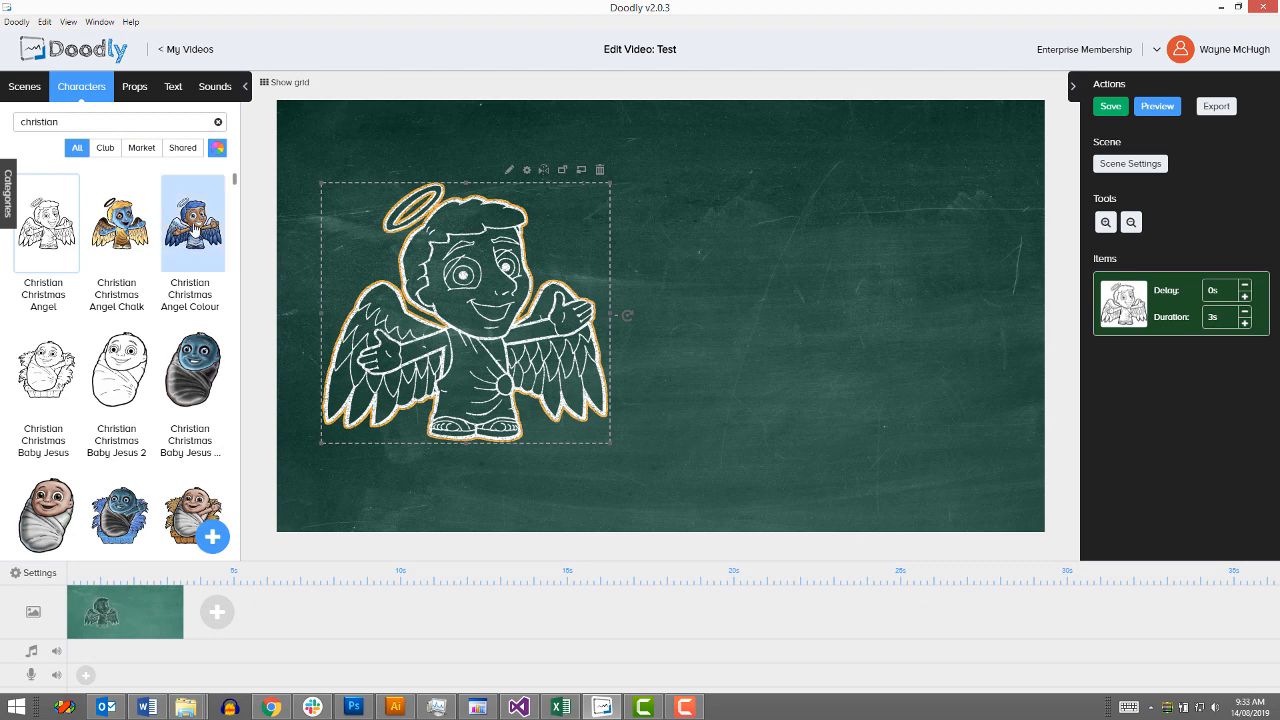
Add the Christian Christmas Angel Colour character to the scene and position it directly over the inverted outline angel
left_click_drag(195, 228, 789, 283)
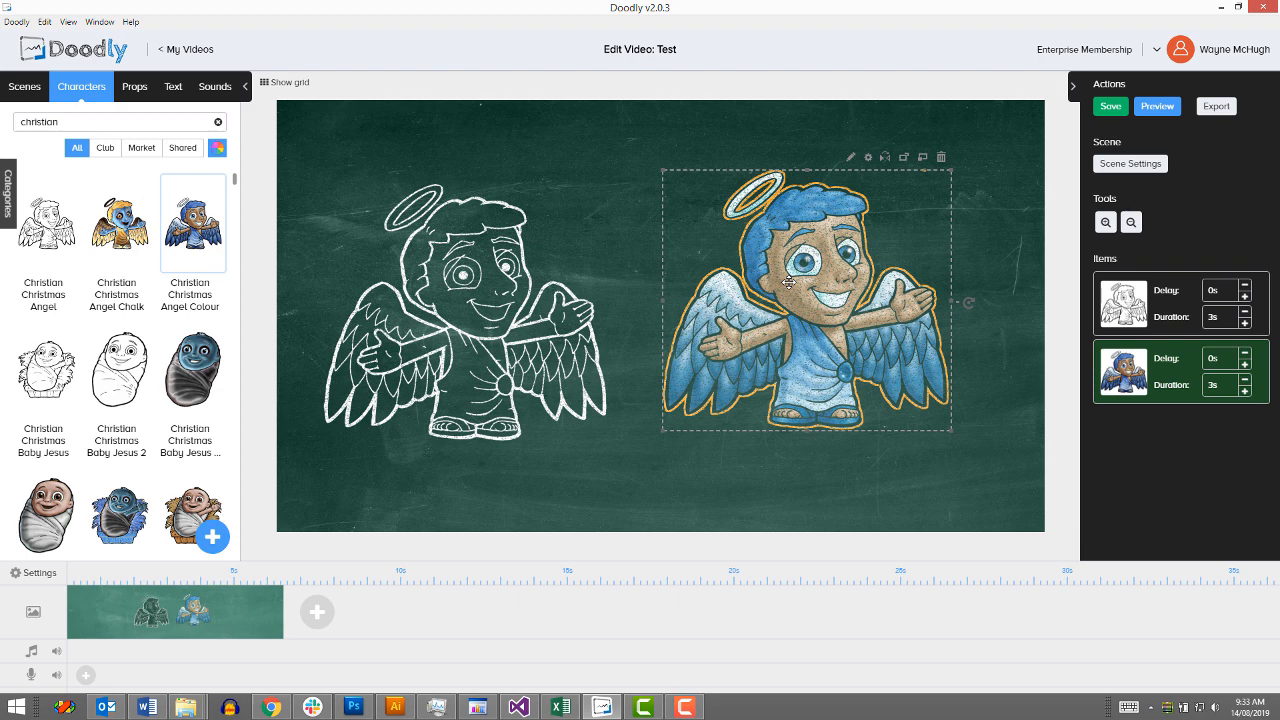
left_click_drag(814, 301, 476, 316)
left_click_drag(472, 314, 474, 312)
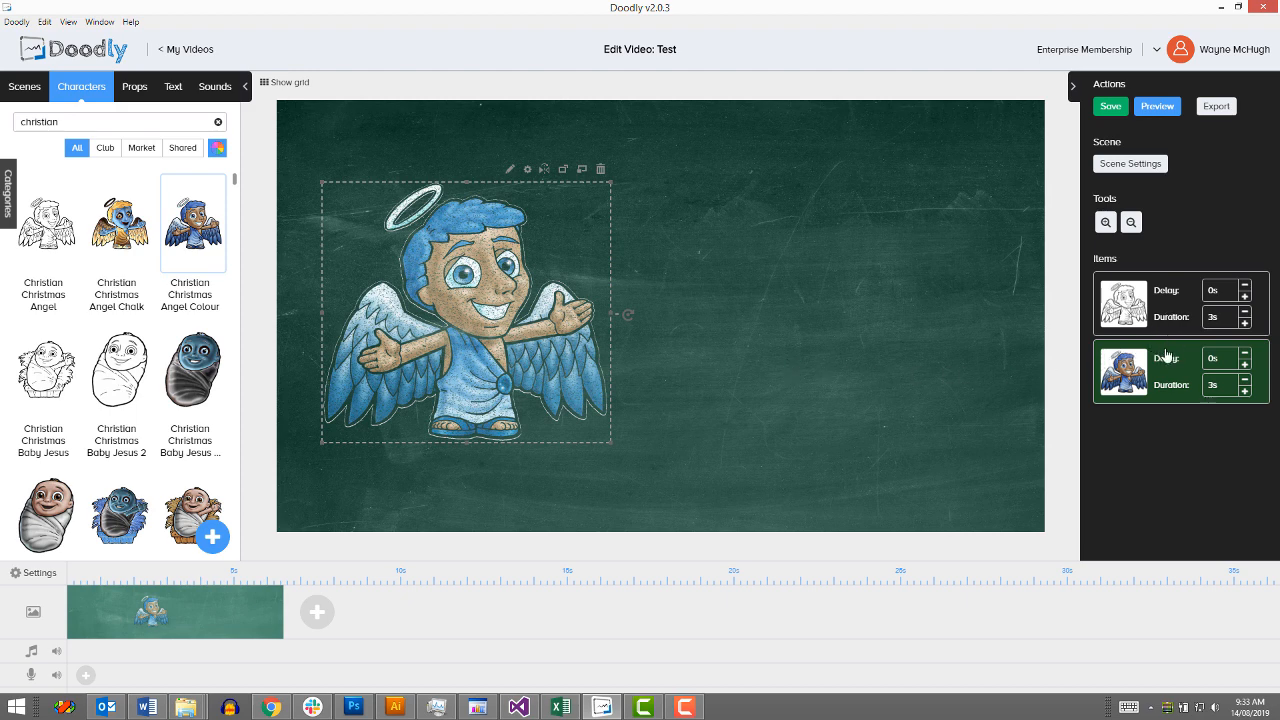
Set the outline angel's duration to 10s and the coloured angel's to 5s, preview the animation and close the preview
left_click(1218, 318)
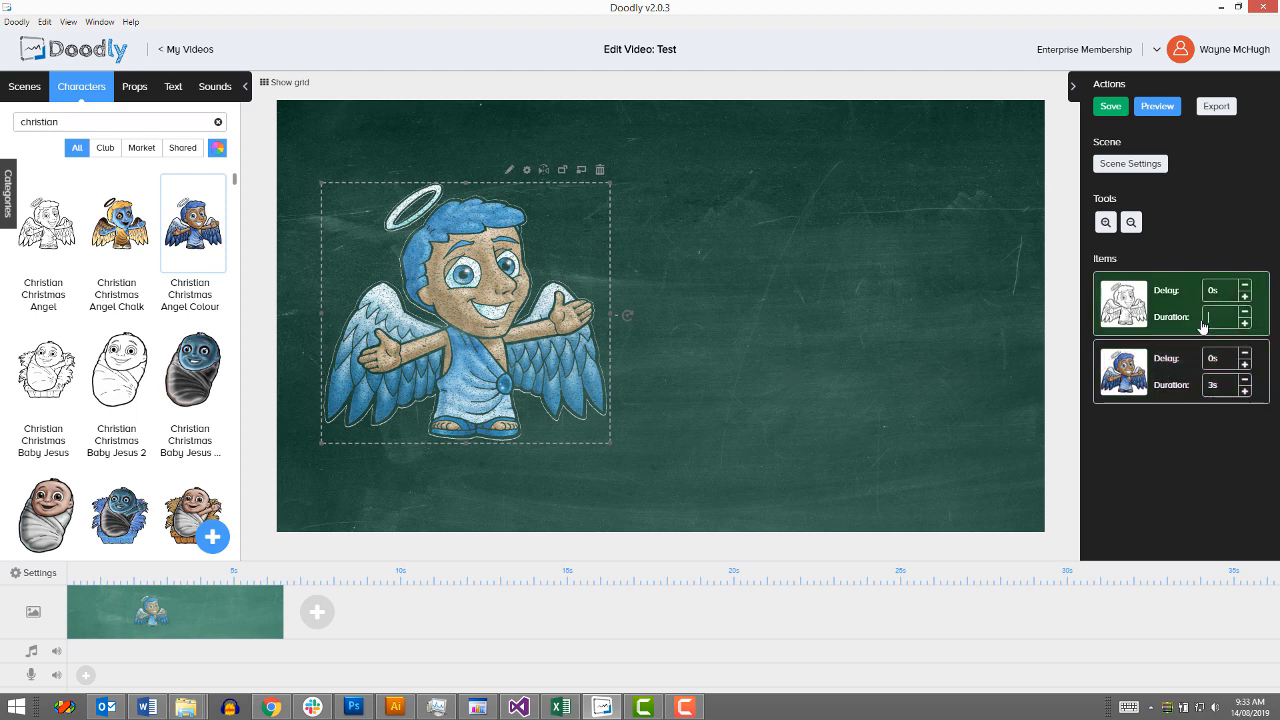
type("10")
left_click(1222, 386)
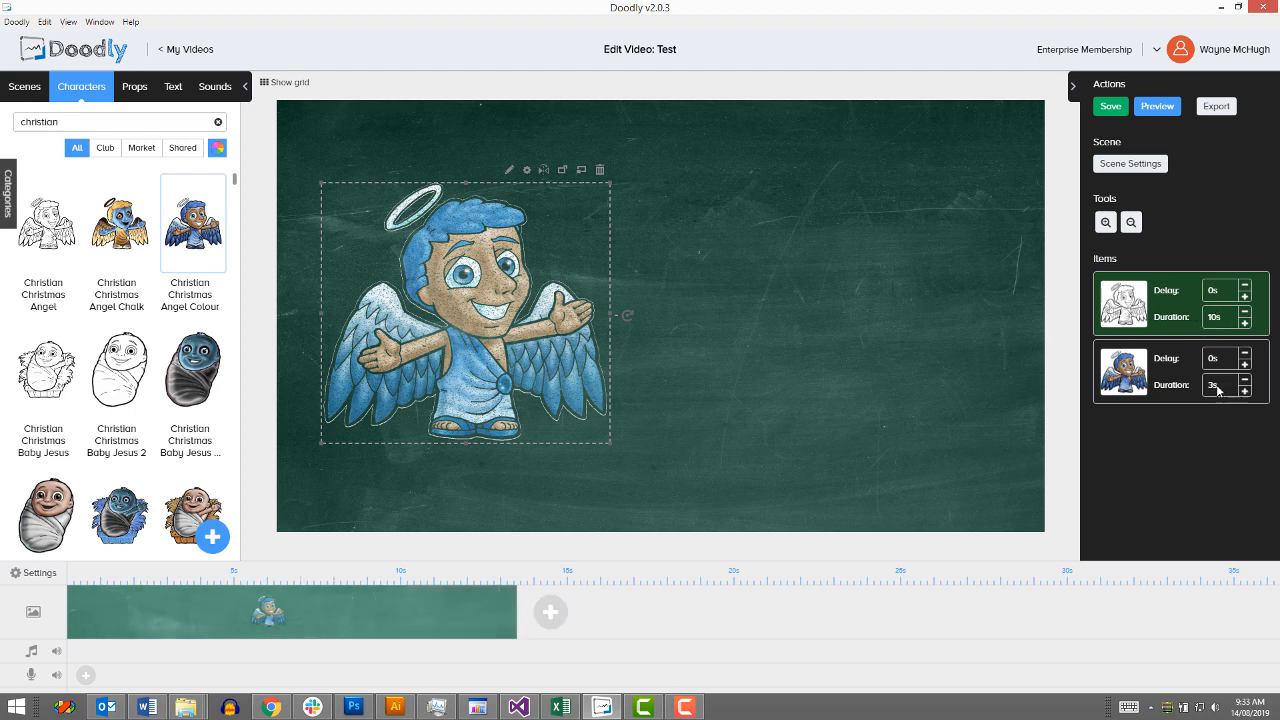
type("5")
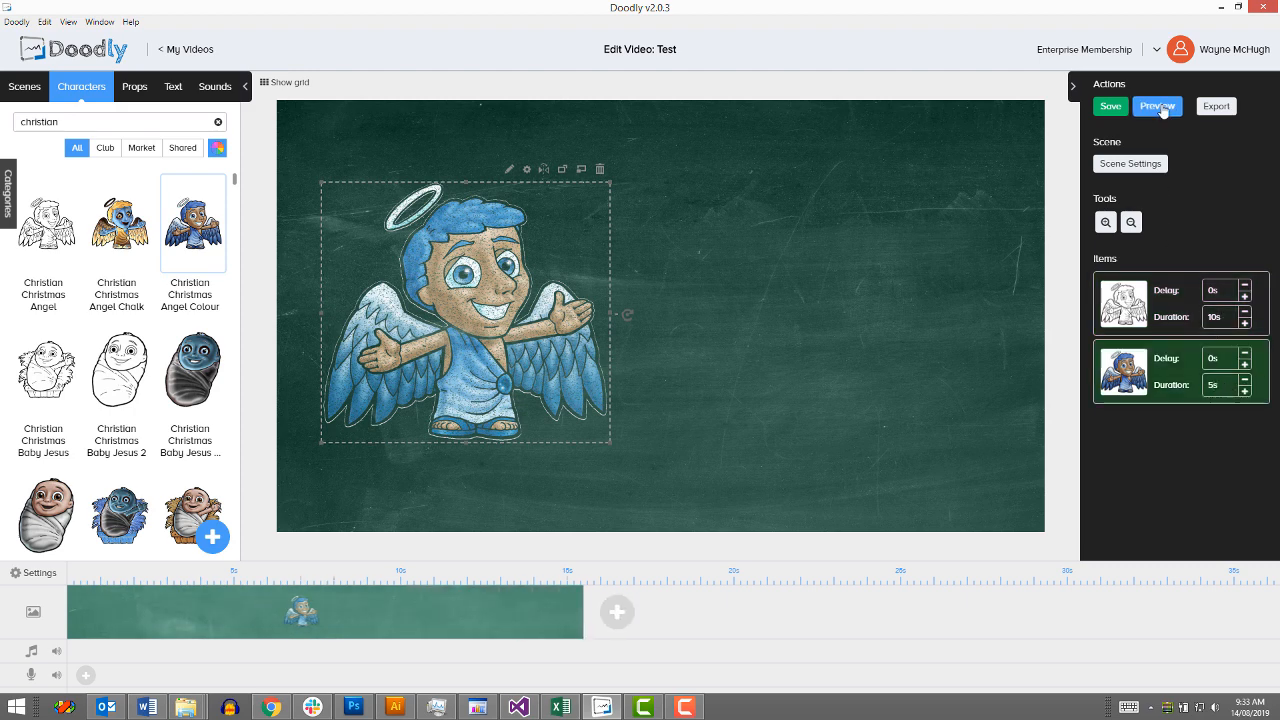
left_click(1158, 107)
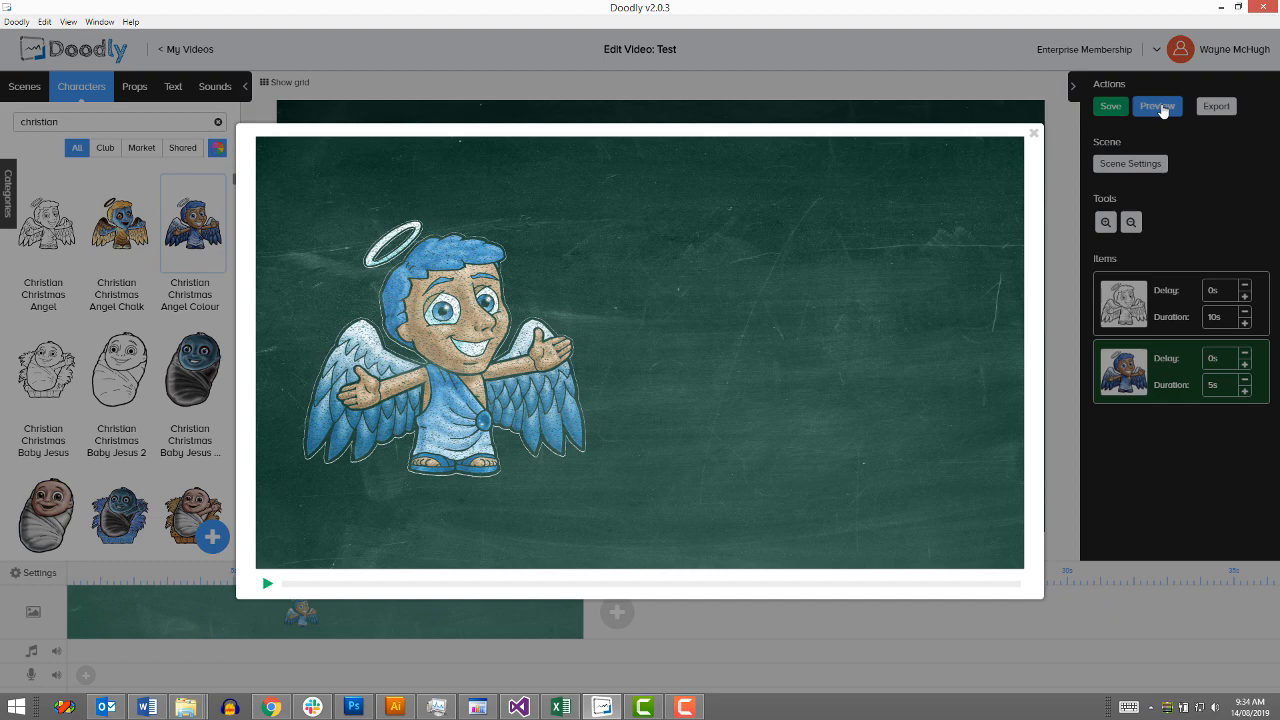
left_click(1034, 138)
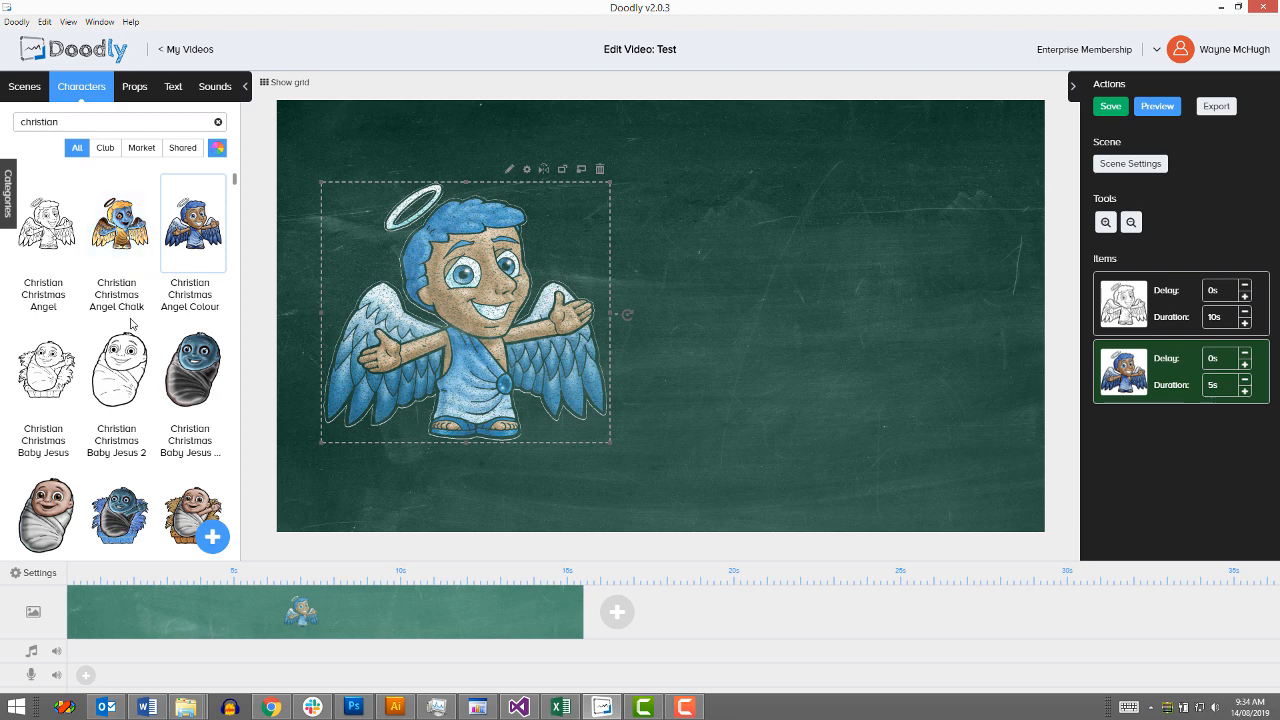
Add the blue swaddled Christian Christmas Baby Jesus character to the scene, place it to the right of the angel and invert it
left_click(195, 375)
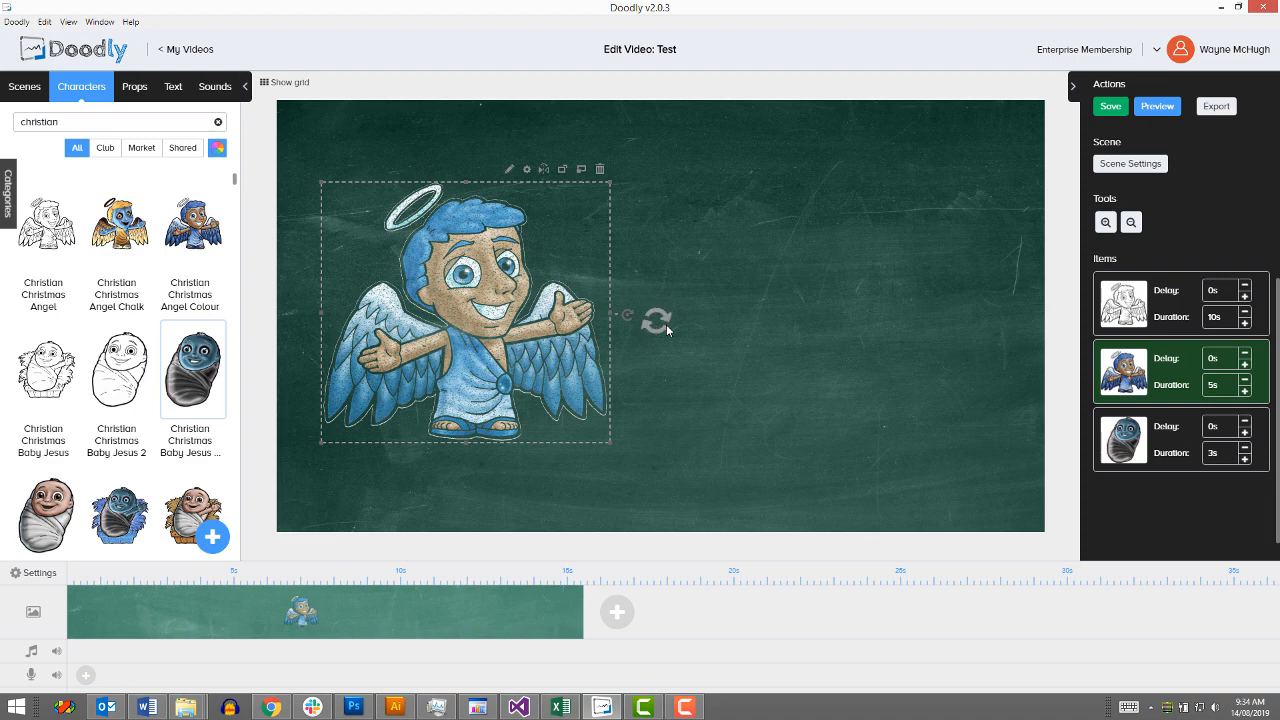
left_click_drag(666, 325, 781, 300)
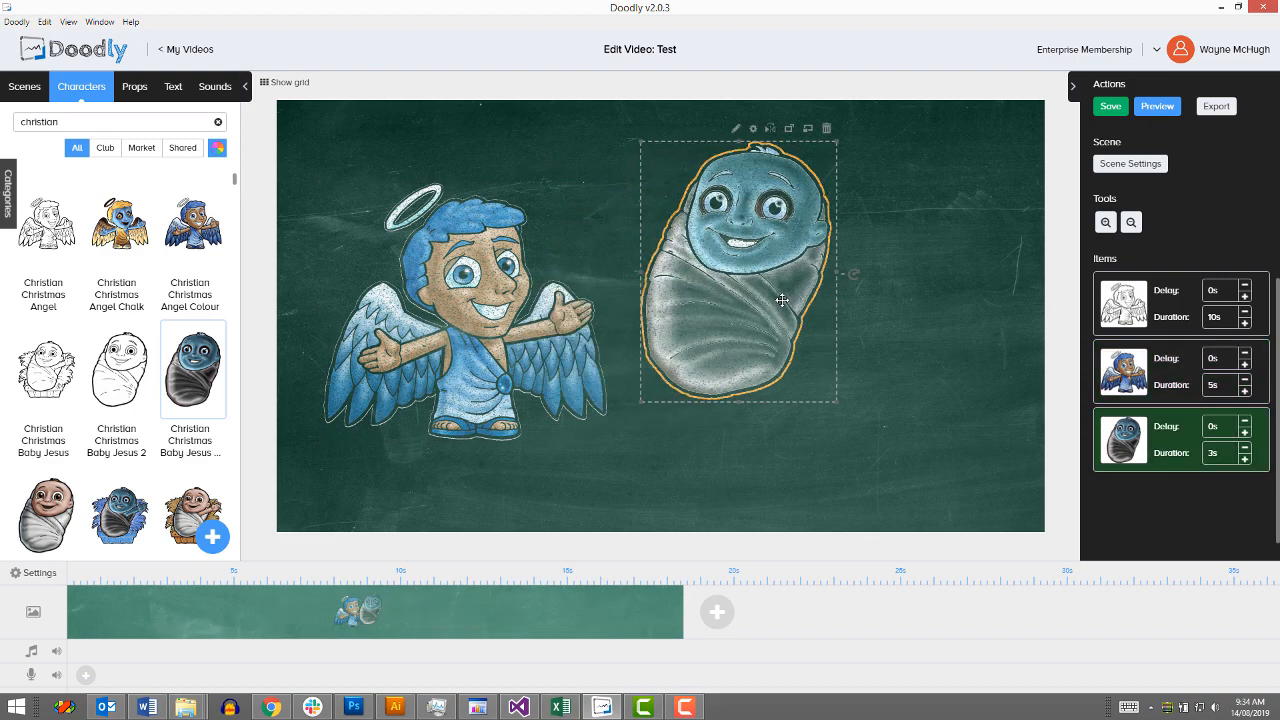
left_click(753, 128)
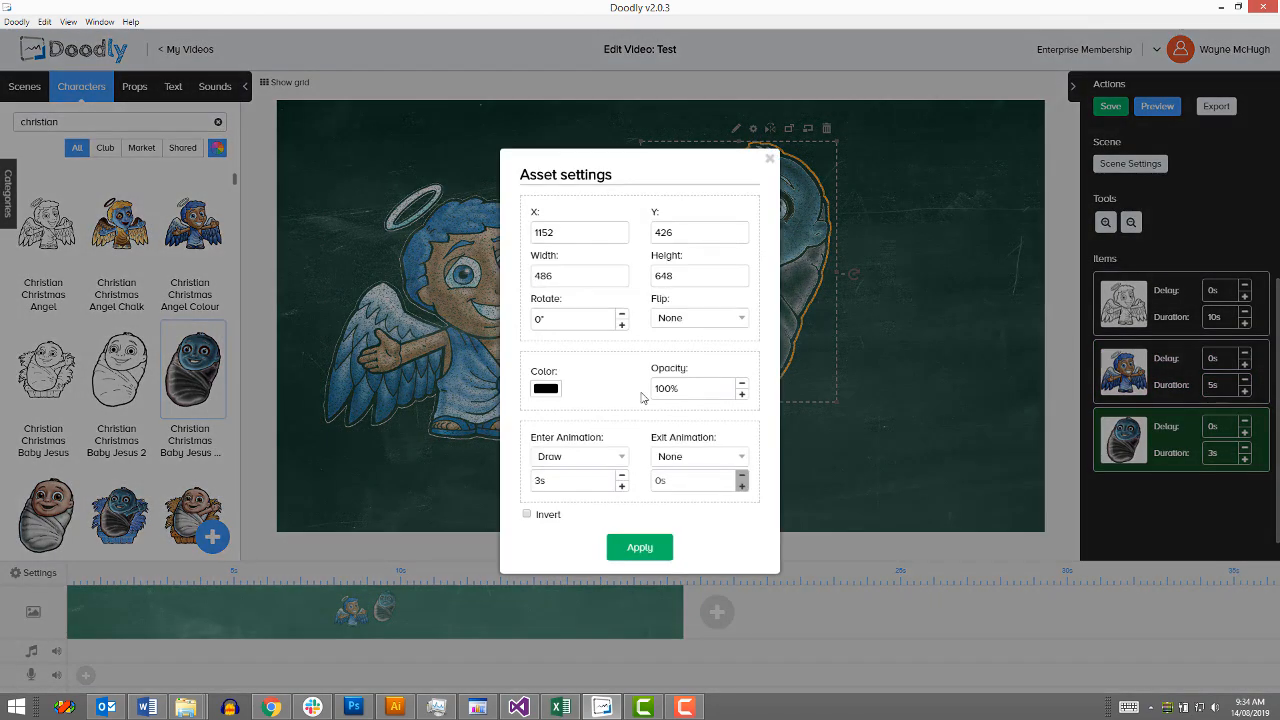
left_click(552, 518)
left_click(639, 548)
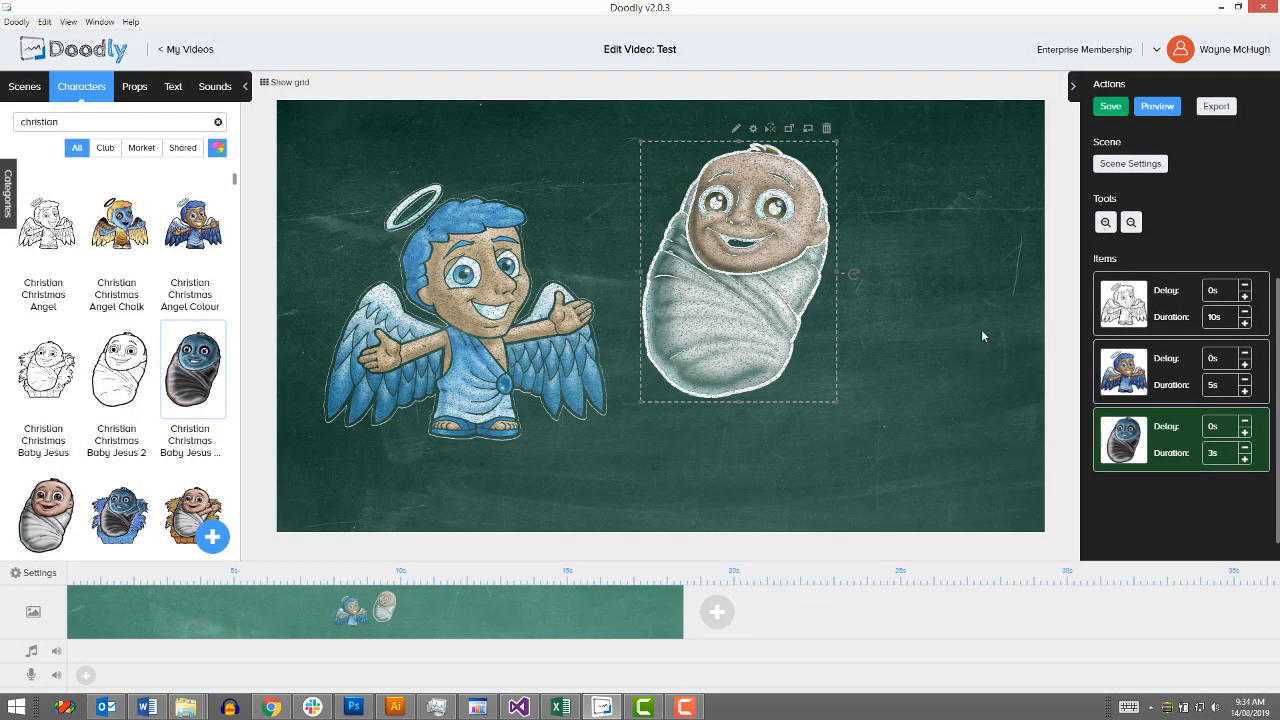
left_click(914, 275)
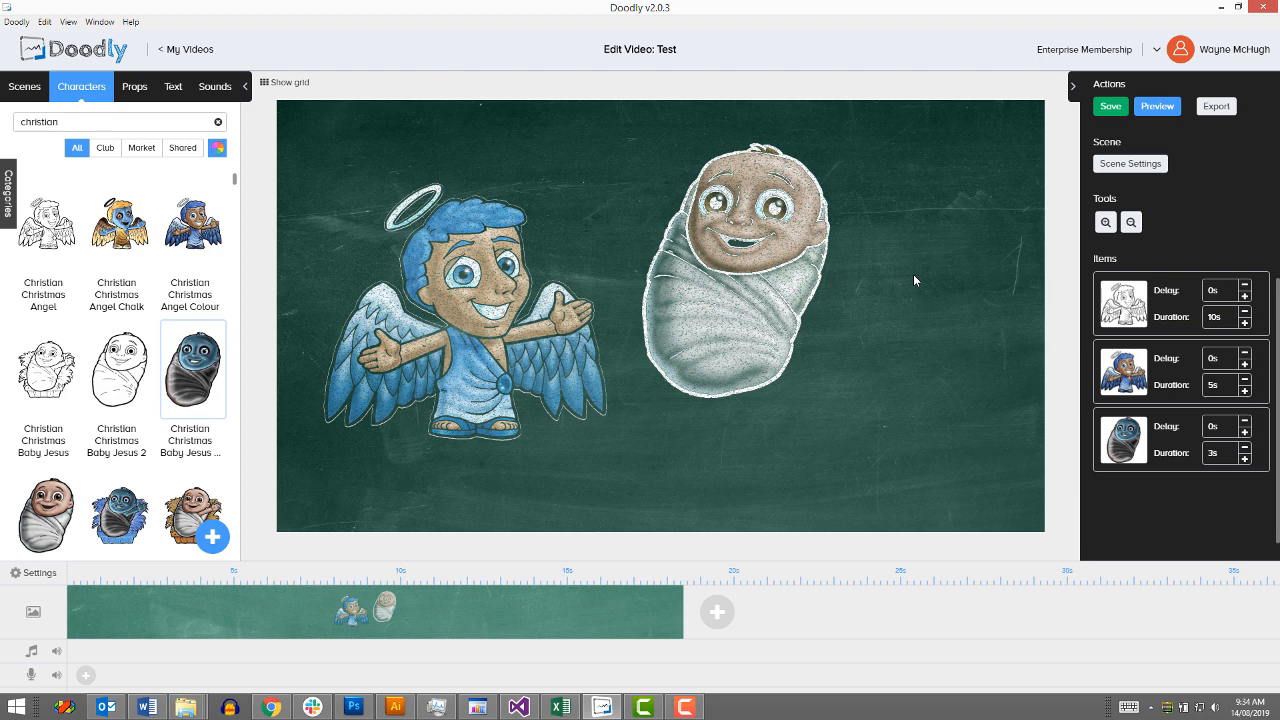
Add the blue Baby Jesus in the manger at the right side of the chalkboard and invert its colours
left_click(122, 518)
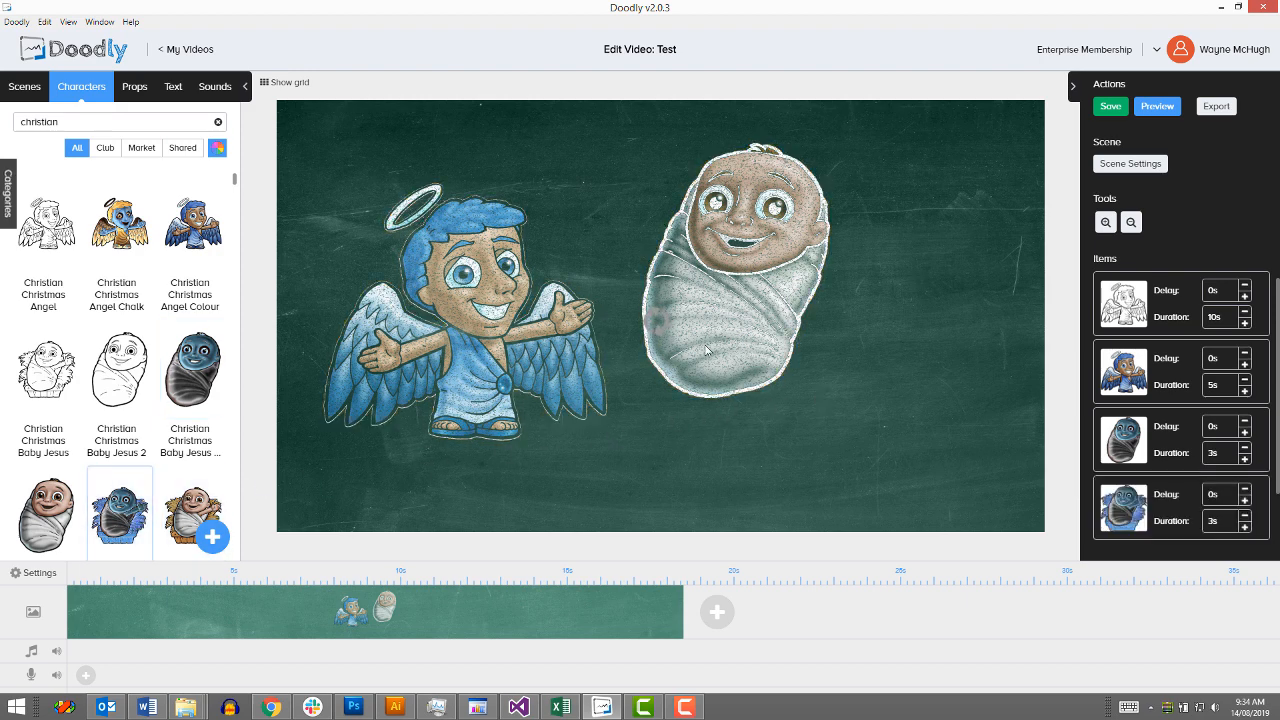
left_click_drag(700, 338, 890, 328)
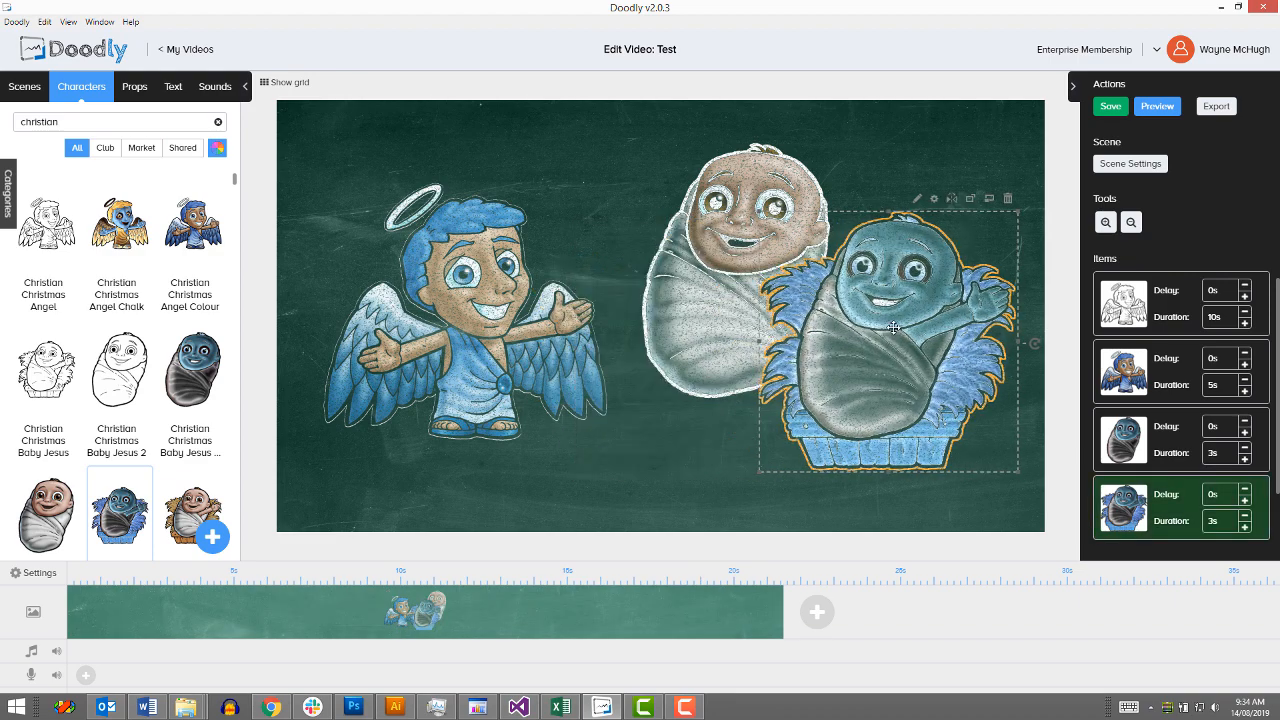
left_click(933, 201)
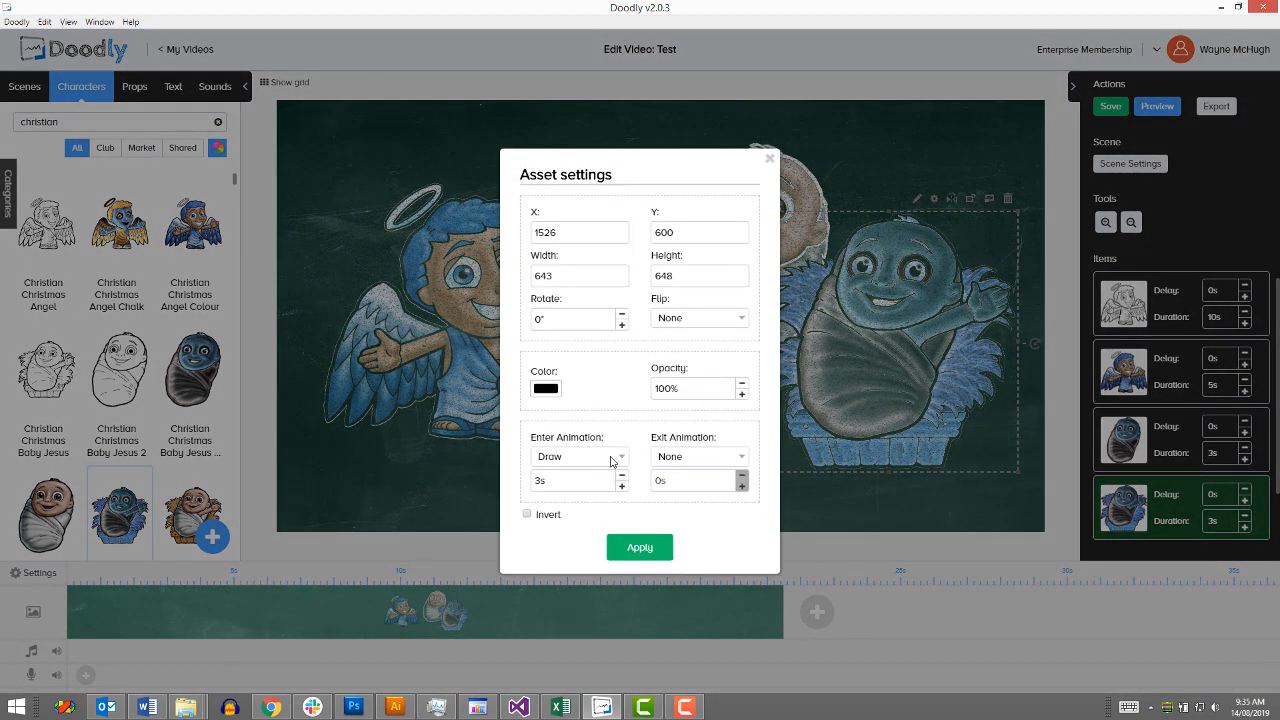
left_click(545, 516)
left_click(611, 547)
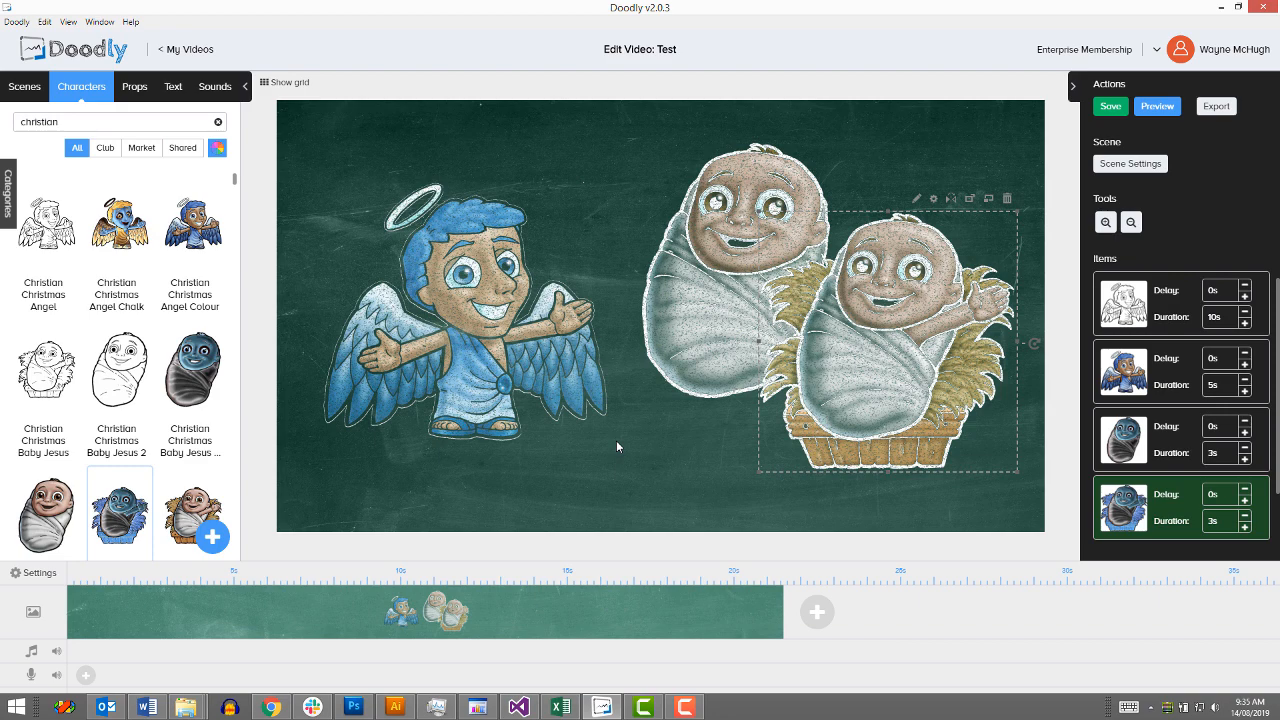
Delete the manger baby and the swaddled baby from the scene, confirming each removal
left_click(1008, 203)
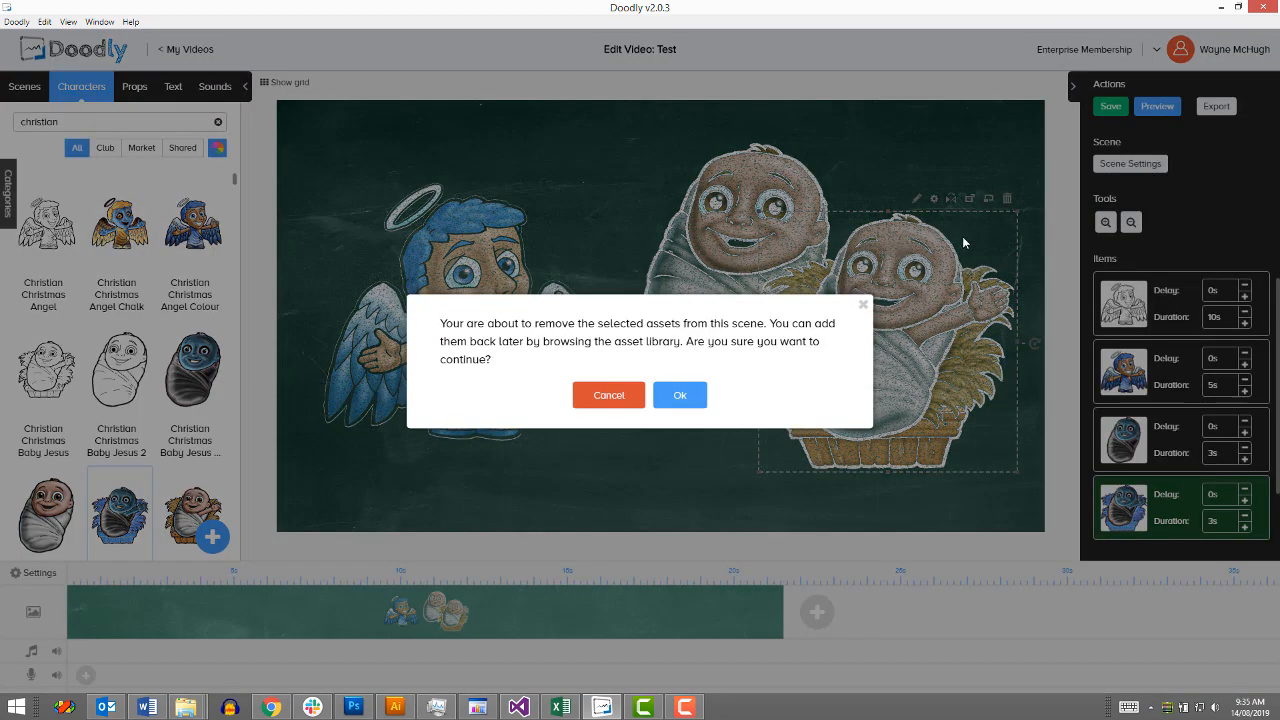
left_click(681, 396)
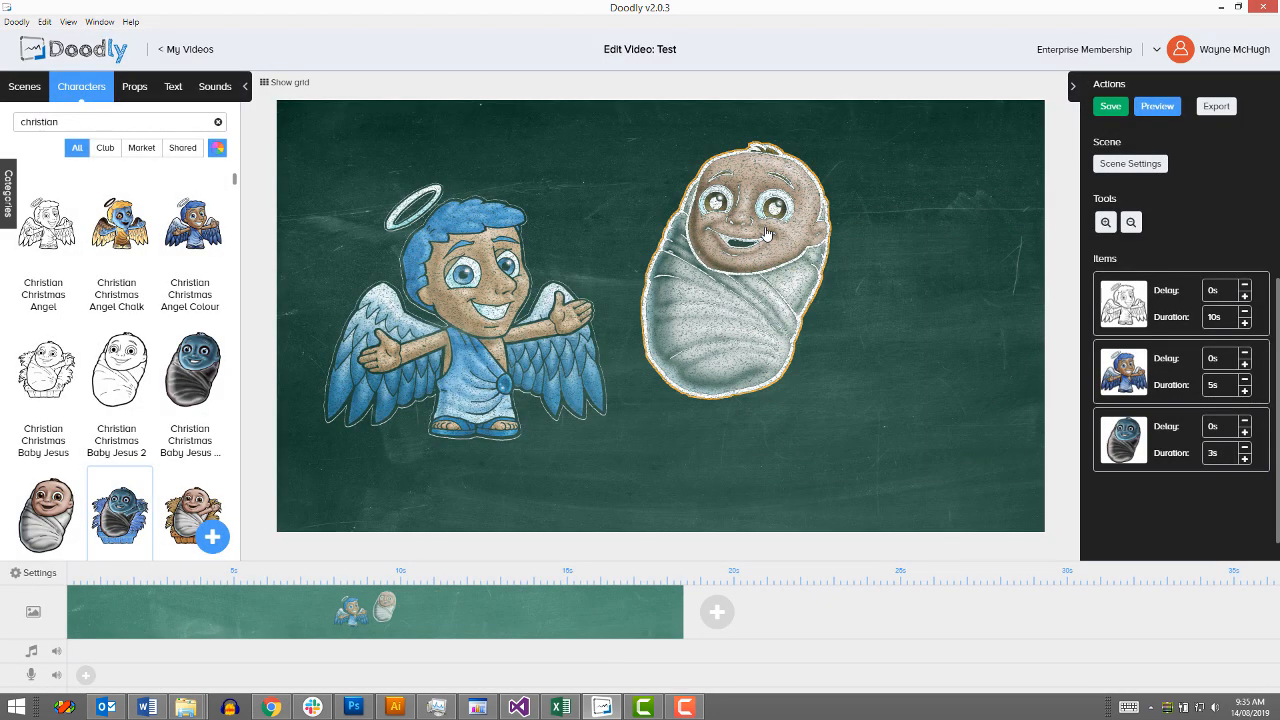
left_click(800, 170)
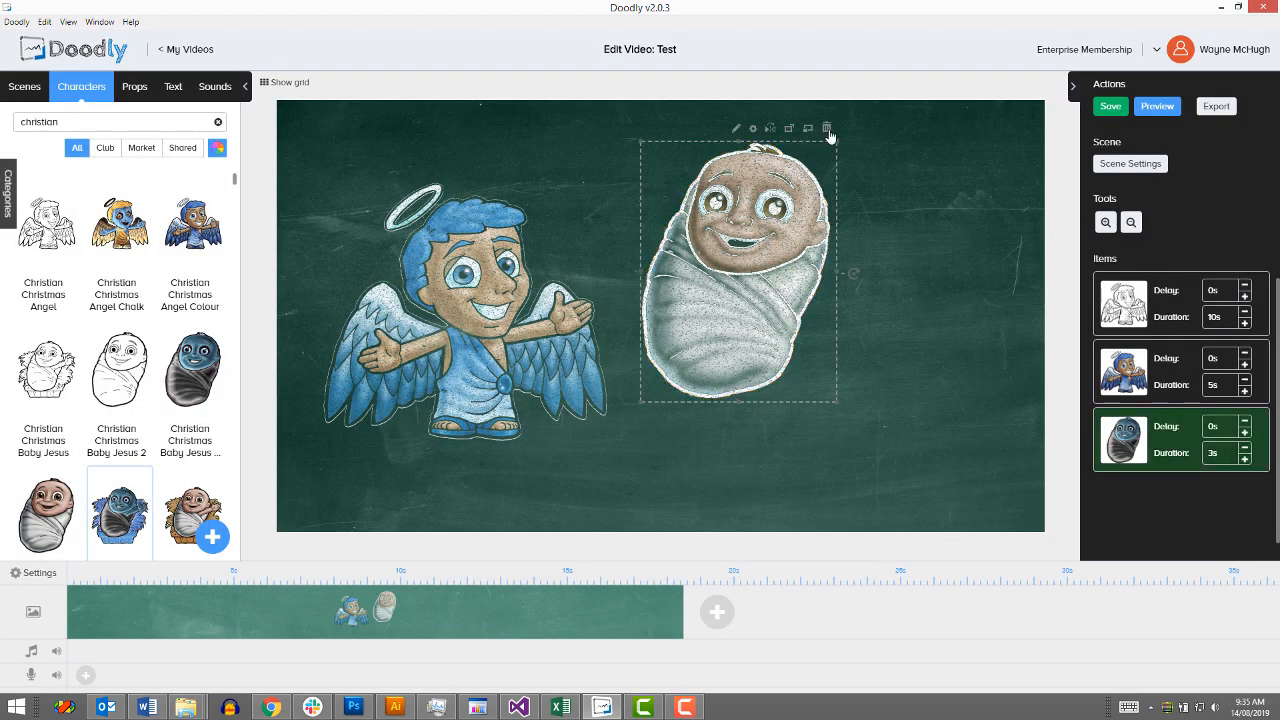
left_click(826, 128)
left_click(683, 396)
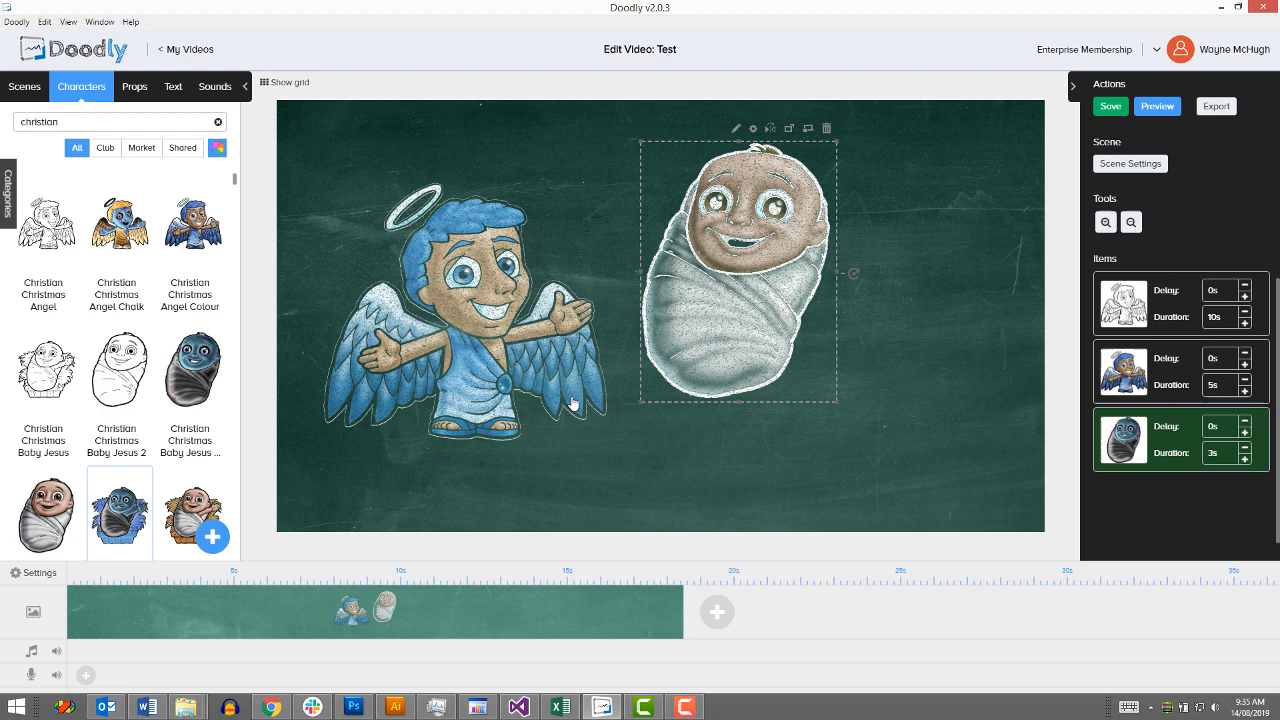
Delete the coloured angel from the scene, keeping the inverted outline angel beneath it
left_click(488, 316)
left_click(600, 170)
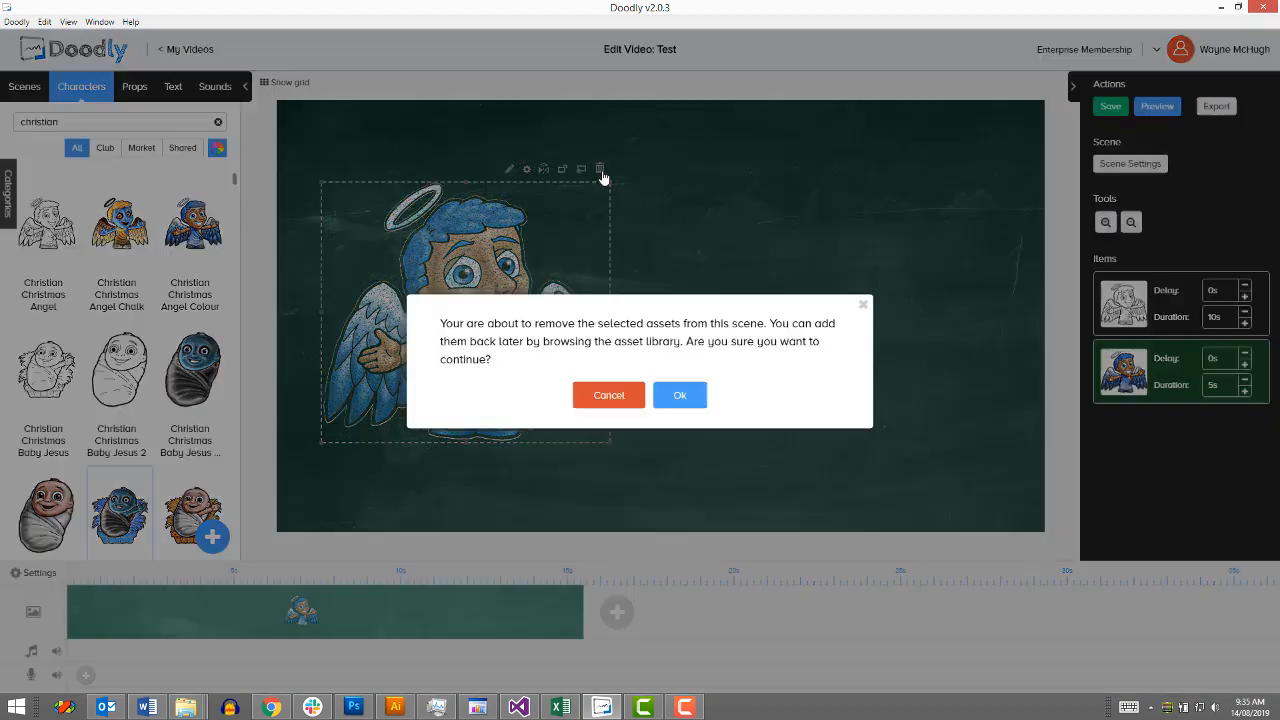
left_click(684, 395)
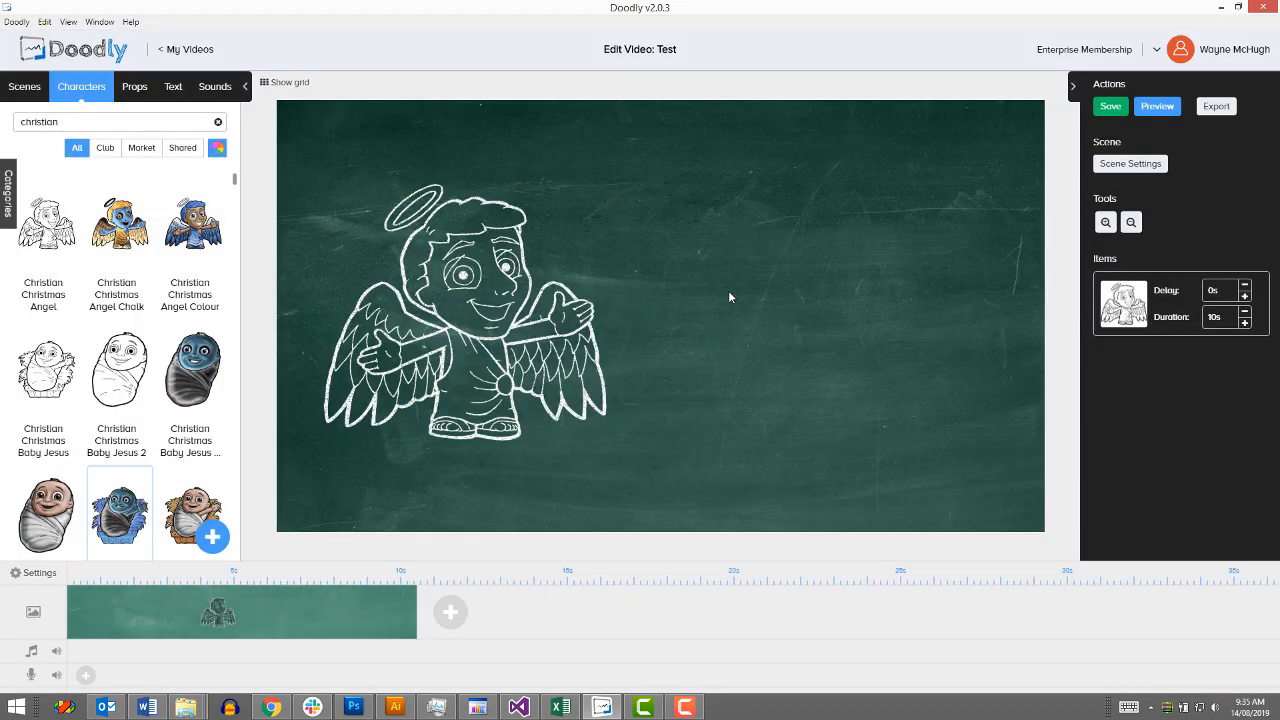